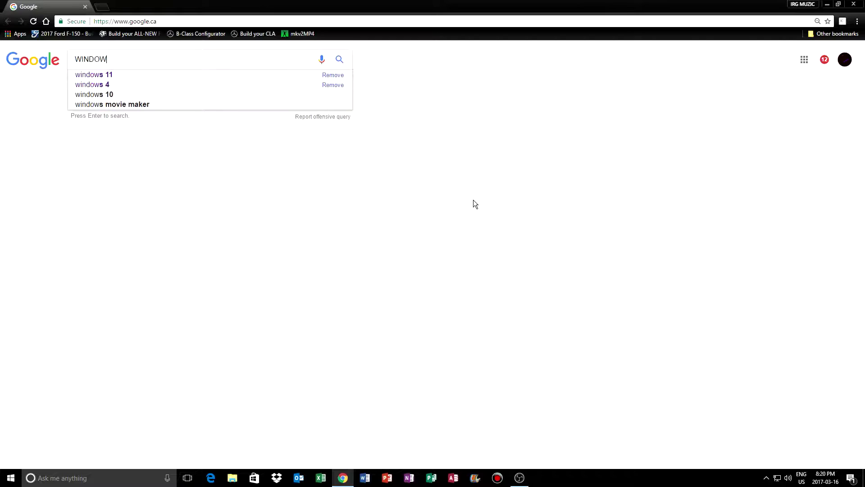
# Step: Correct the query to 'windows 10 iso' and run the Google search
pyautogui.press('BackSpace')
pyautogui.press('BackSpace')
pyautogui.press('BackSpace')
pyautogui.press('BackSpace')
pyautogui.press('BackSpace')
pyautogui.press('BackSpace')
pyautogui.press('BackSpace')
pyautogui.write('windows 10')
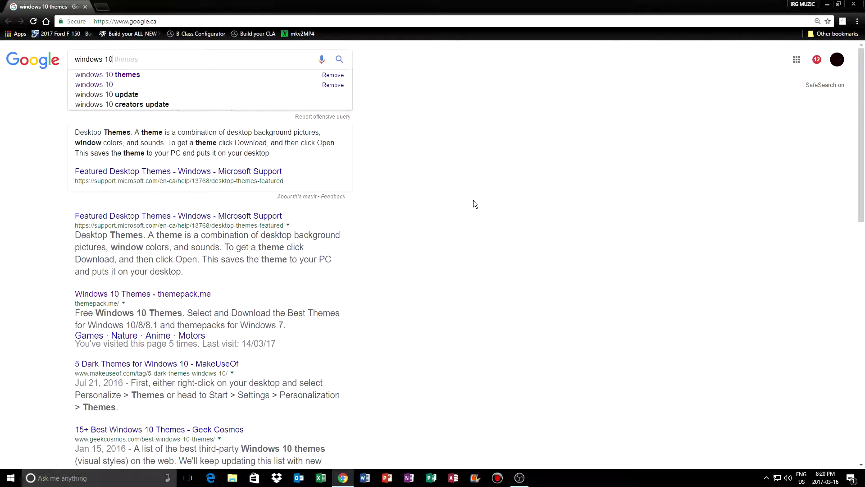
pyautogui.write(' iso')
pyautogui.press('Return')
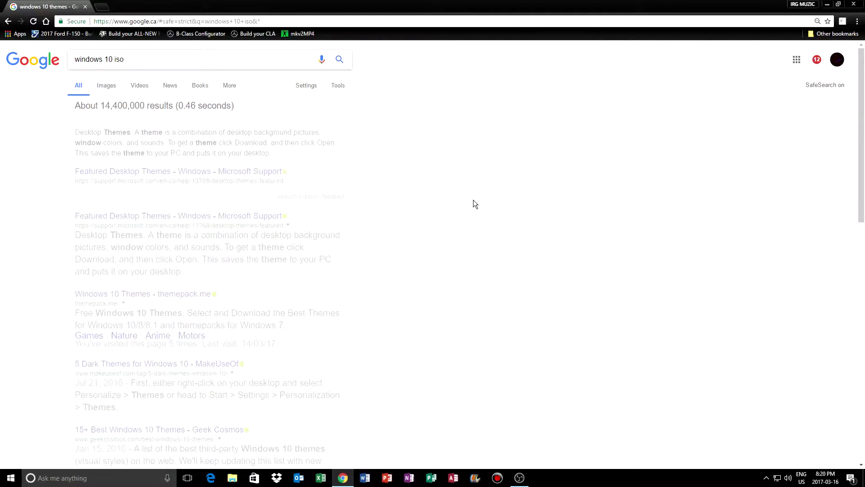
# Step: Open Microsoft's Download Windows 10 page and request the media creation tool download
pyautogui.click(226, 127)
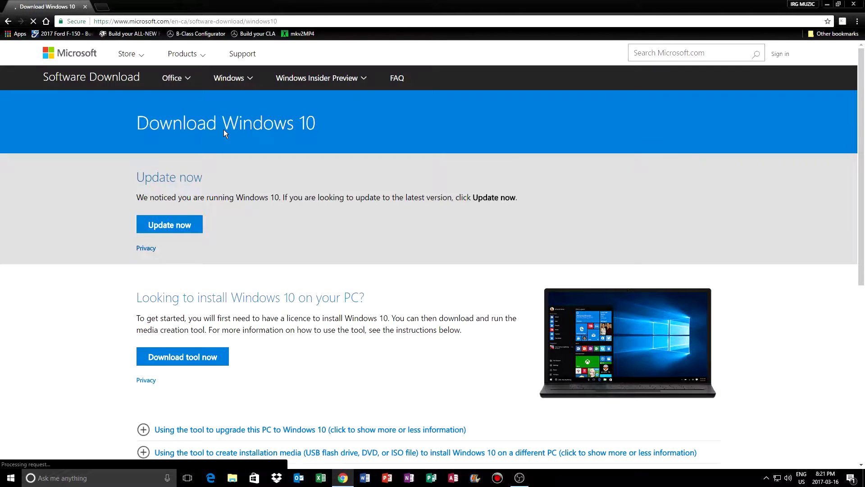
pyautogui.scroll(-1, 258, 284)
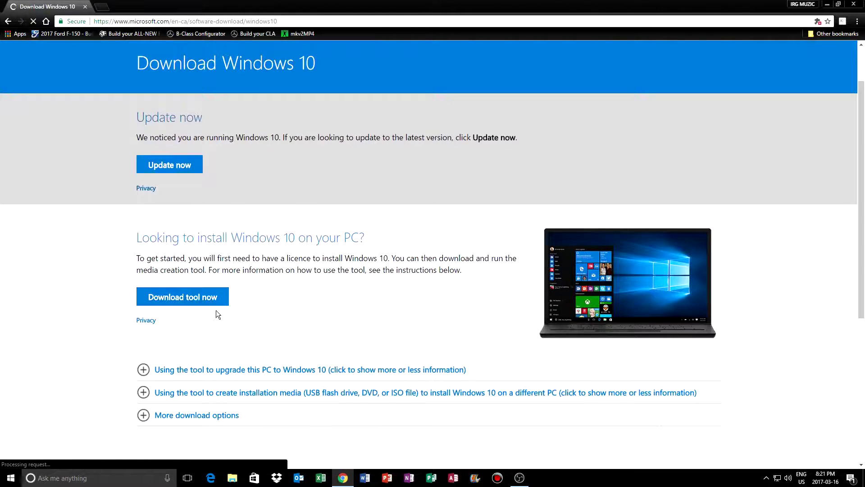
pyautogui.click(207, 300)
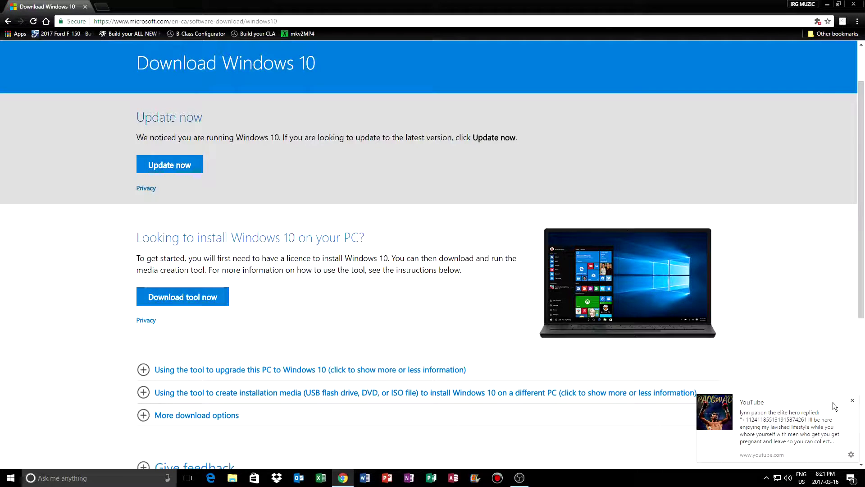
# Step: Dismiss the YouTube notification, open a new tab and close the Download Windows 10 tab
pyautogui.click(853, 401)
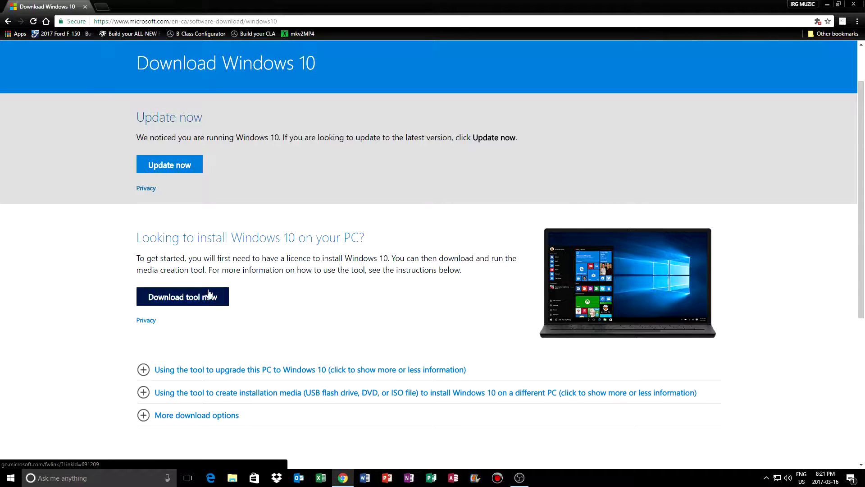
pyautogui.click(100, 7)
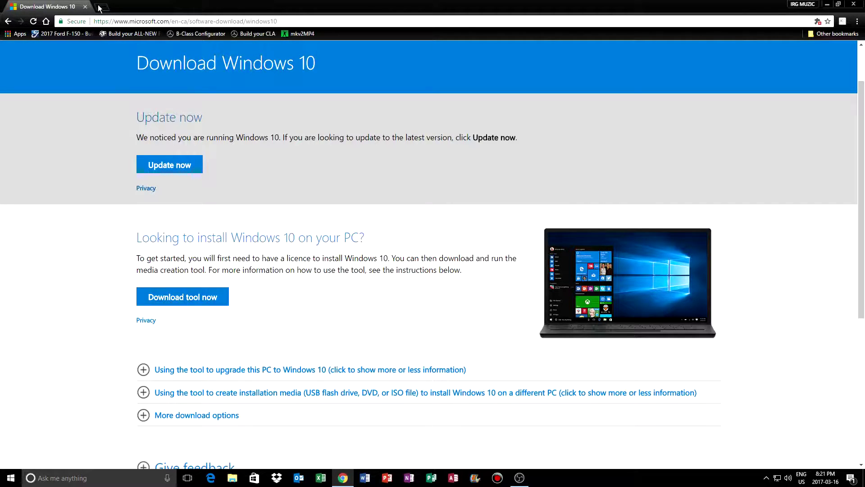
pyautogui.click(85, 8)
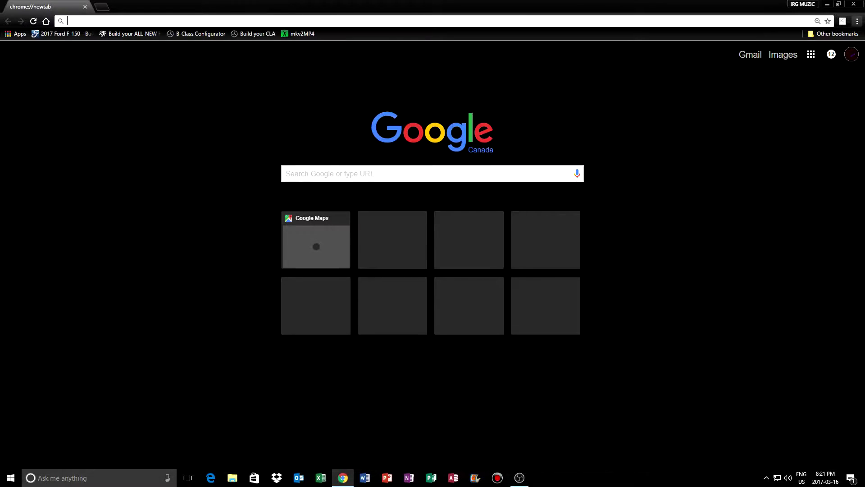
pyautogui.click(857, 21)
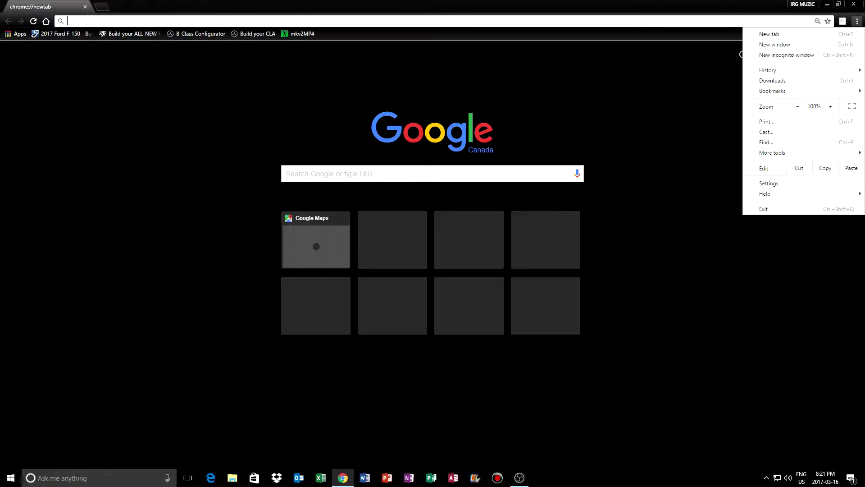
pyautogui.click(791, 78)
pyautogui.scroll(-6, 343, 198)
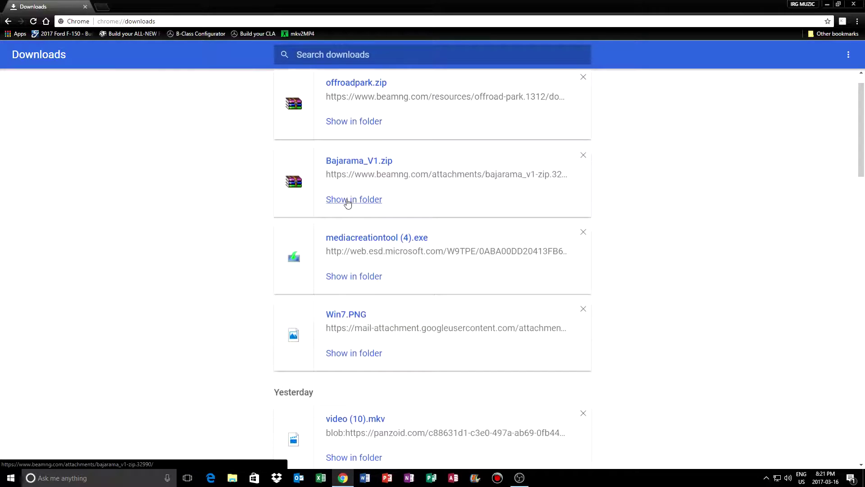
pyautogui.scroll(-8, 451, 218)
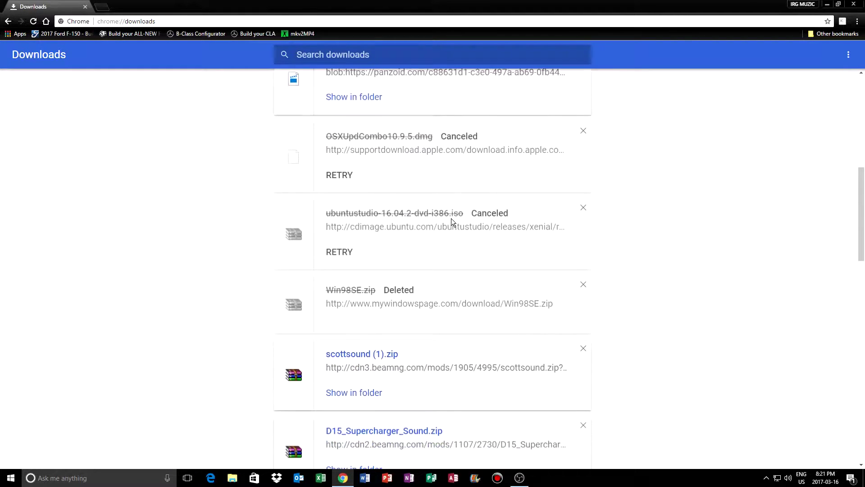
pyautogui.scroll(-10, 451, 219)
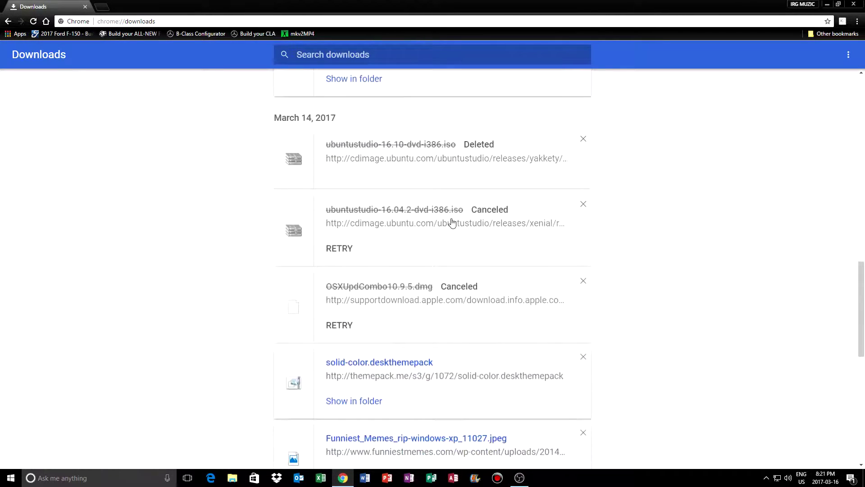
pyautogui.scroll(-20, 453, 222)
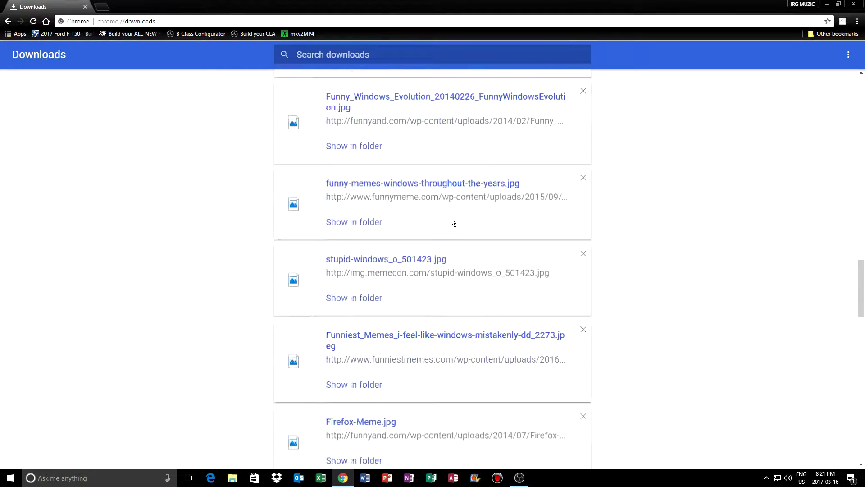
pyautogui.scroll(-7, 453, 221)
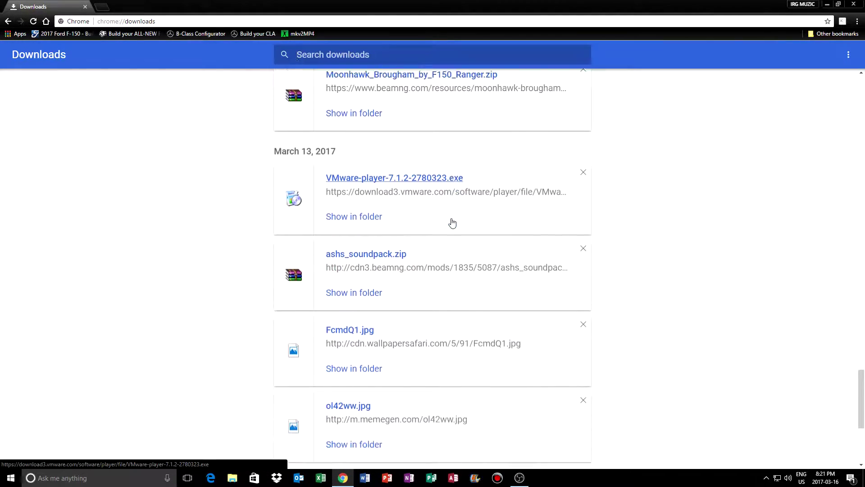
pyautogui.scroll(7, 454, 217)
pyautogui.click(102, 7)
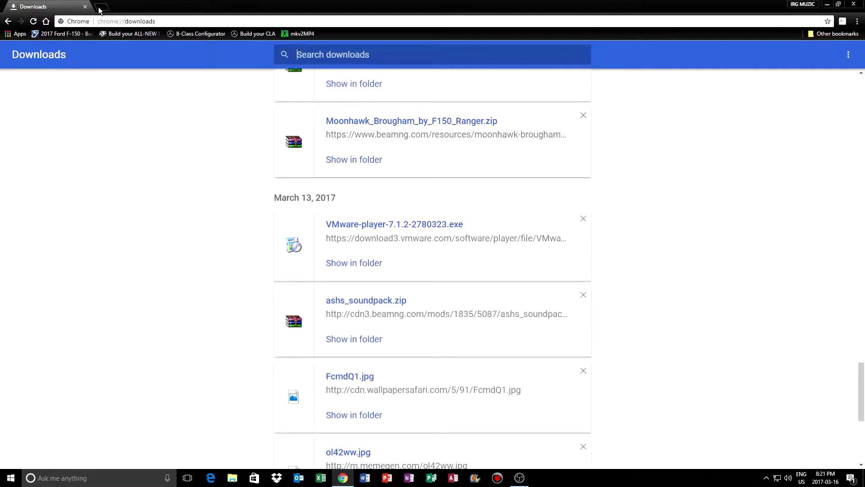
pyautogui.click(85, 7)
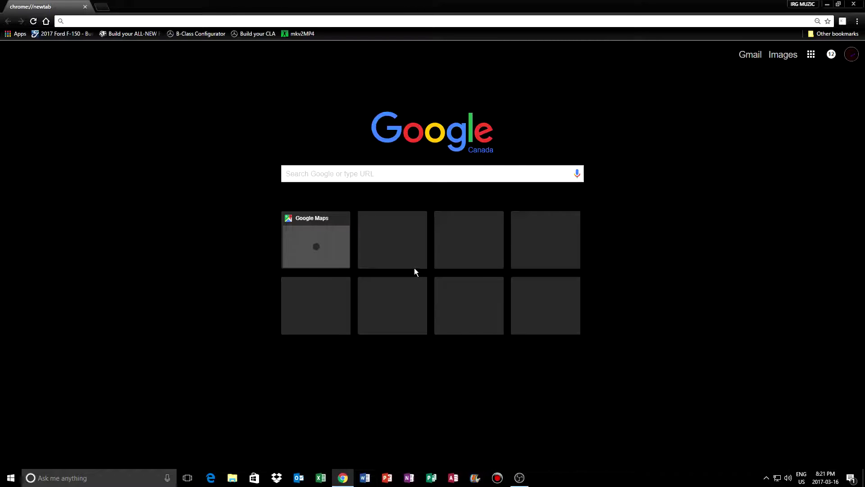
# Step: Close Chrome and launch Oracle VM VirtualBox from the VMWare Things desktop folder
pyautogui.click(854, 4)
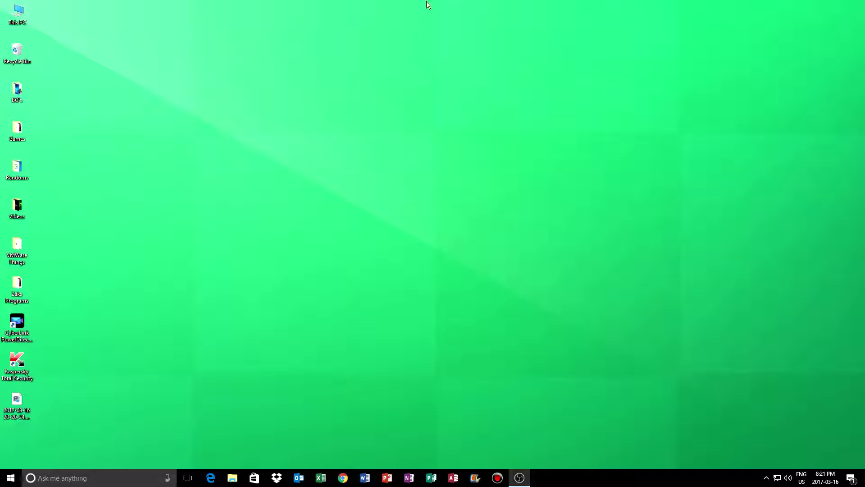
pyautogui.doubleClick(17, 249)
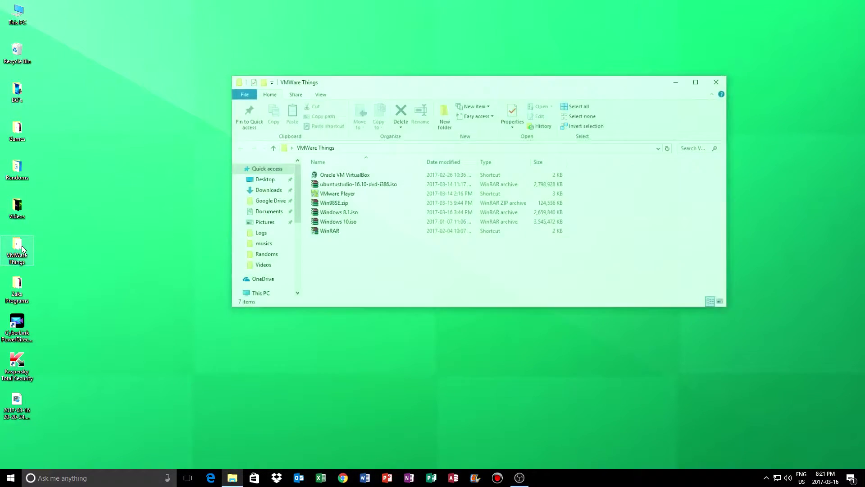
pyautogui.click(373, 174)
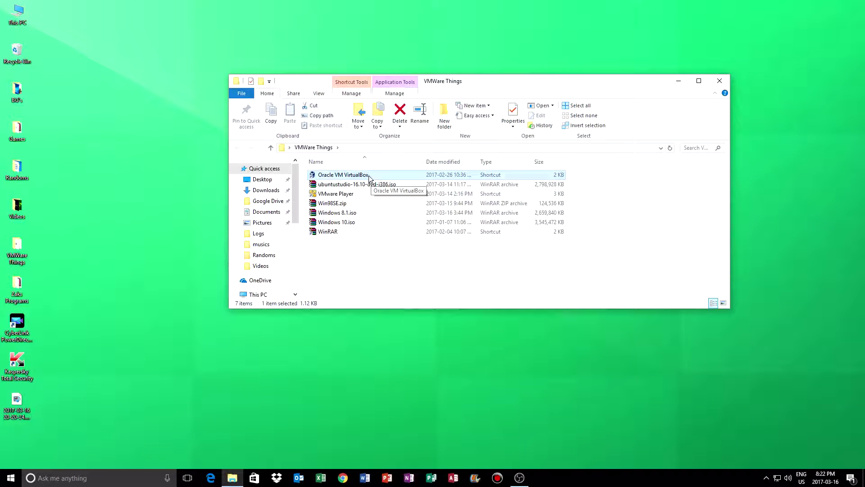
pyautogui.doubleClick(344, 175)
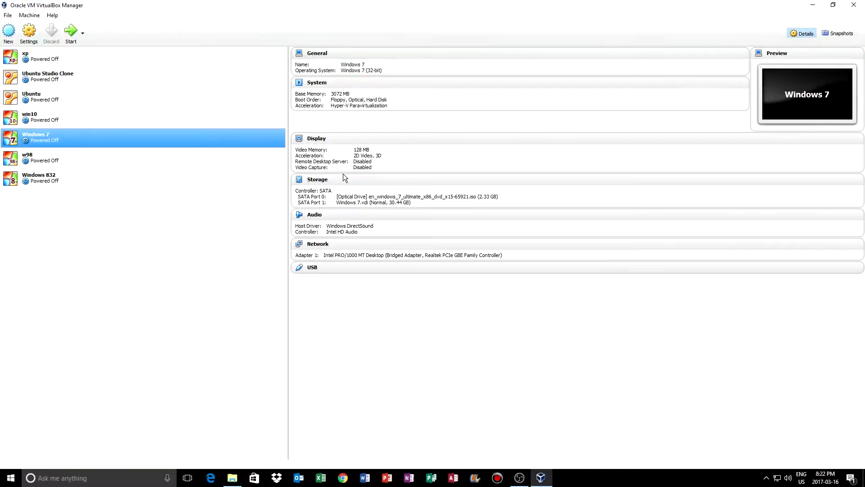
# Step: Remove the win10 machine from the list using 'Remove only', keeping its files
pyautogui.click(75, 55)
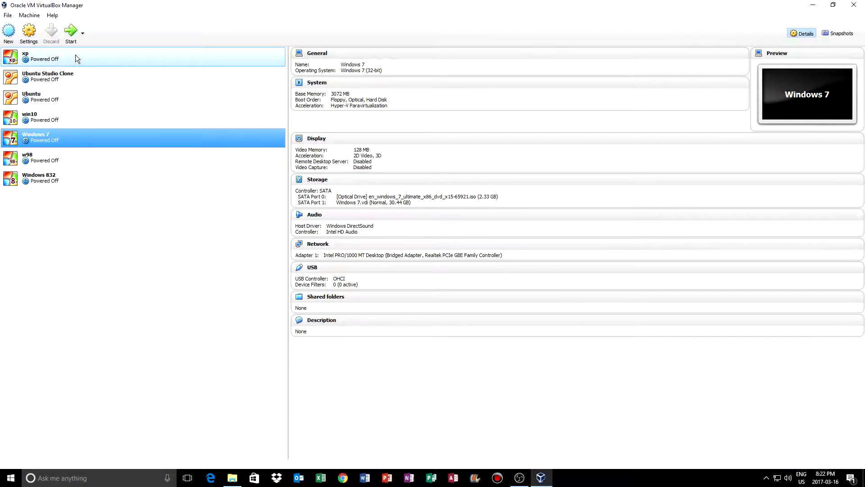
pyautogui.click(75, 75)
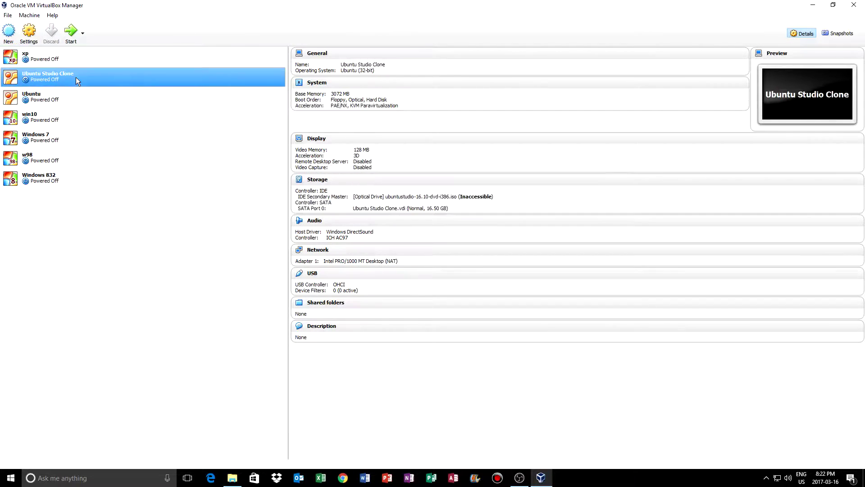
pyautogui.click(81, 117)
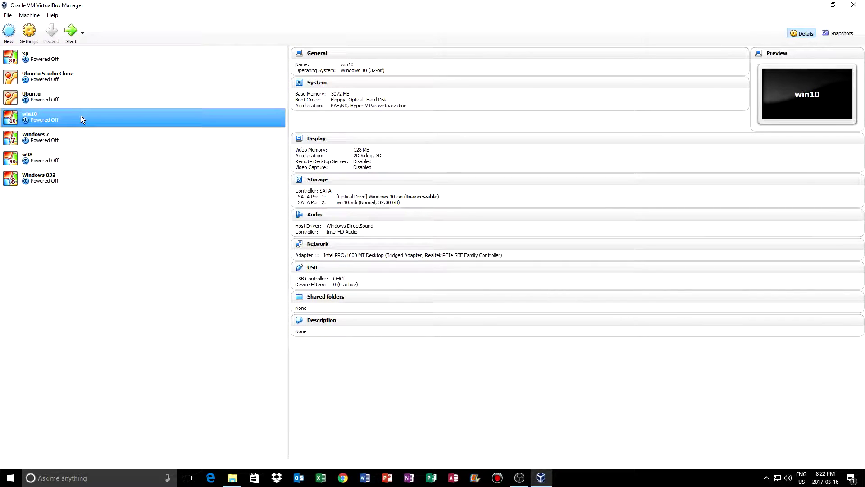
pyautogui.rightClick(81, 118)
pyautogui.click(116, 140)
pyautogui.click(431, 275)
# Step: Remove the w98 machine from the list, keeping its files
pyautogui.click(120, 110)
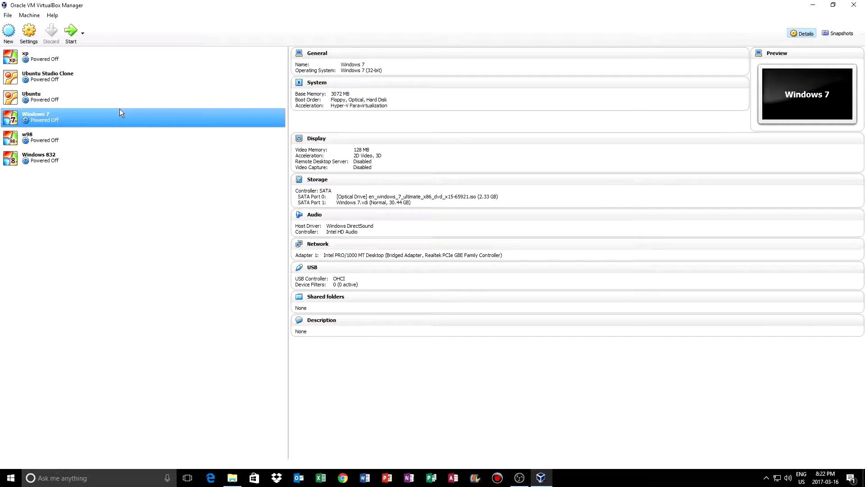
pyautogui.click(120, 136)
pyautogui.rightClick(120, 135)
pyautogui.click(166, 160)
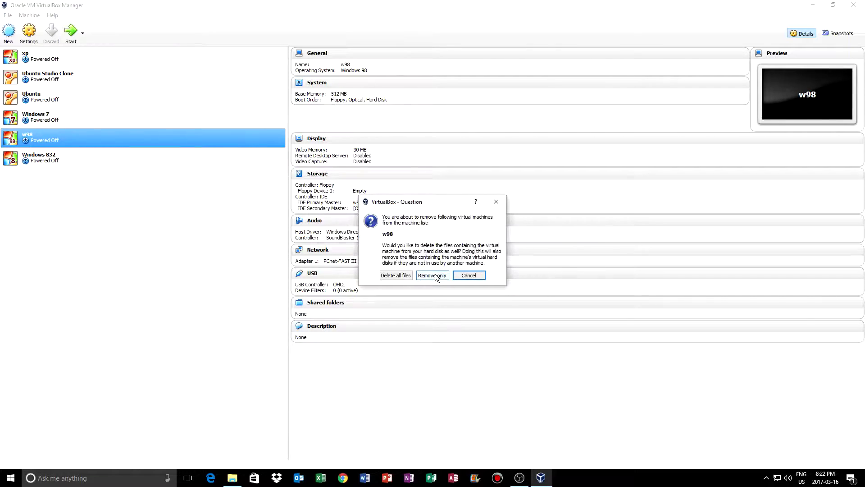
pyautogui.click(433, 274)
# Step: Remove the Windows 832 machine, keeping its files, and view Windows 7's details
pyautogui.rightClick(136, 131)
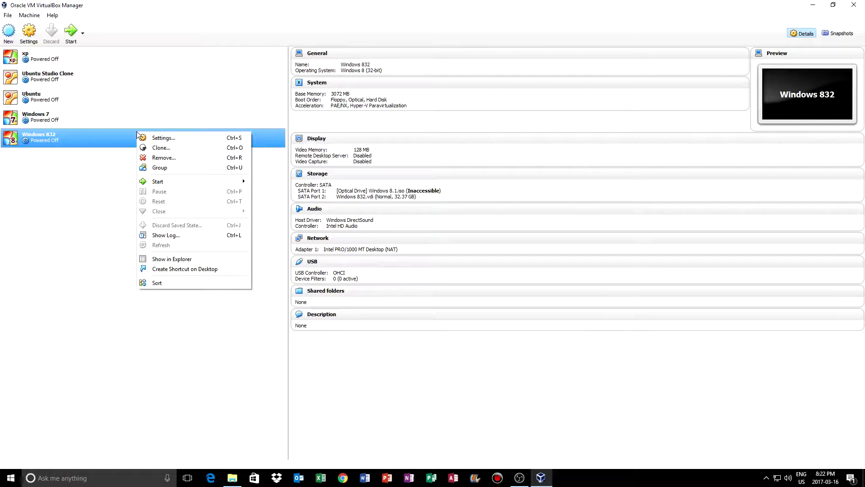
pyautogui.click(199, 158)
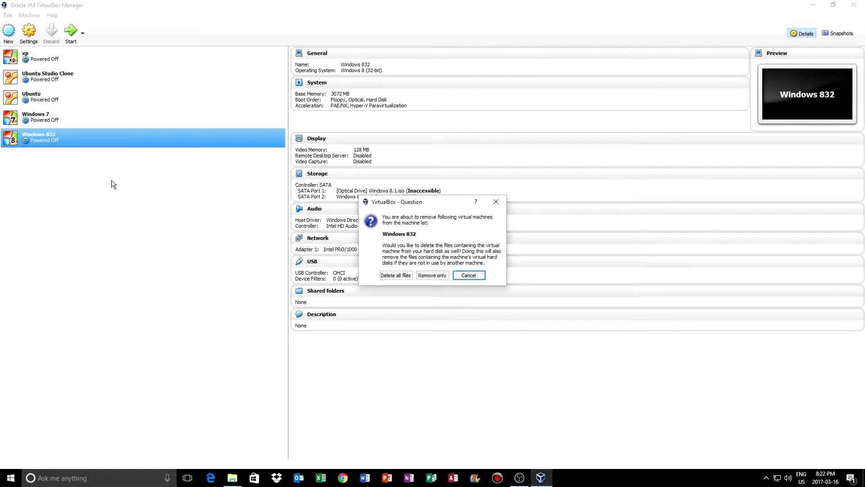
pyautogui.click(432, 274)
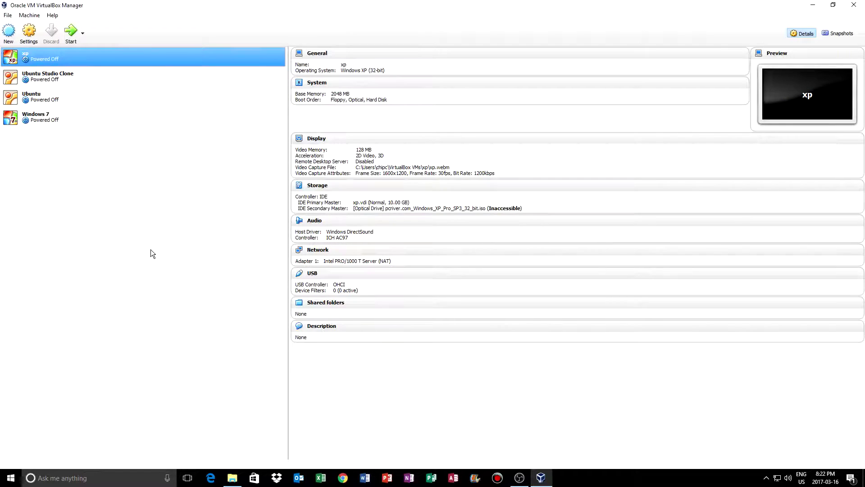
pyautogui.click(83, 118)
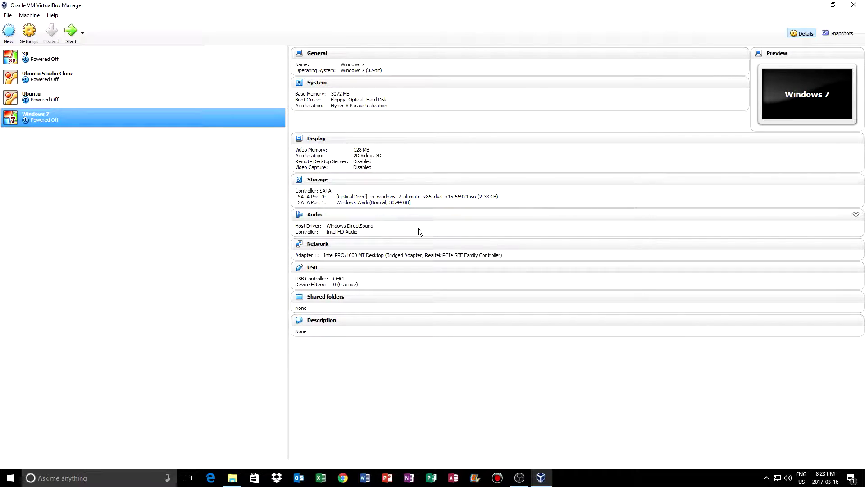
pyautogui.rightClick(162, 118)
pyautogui.click(163, 122)
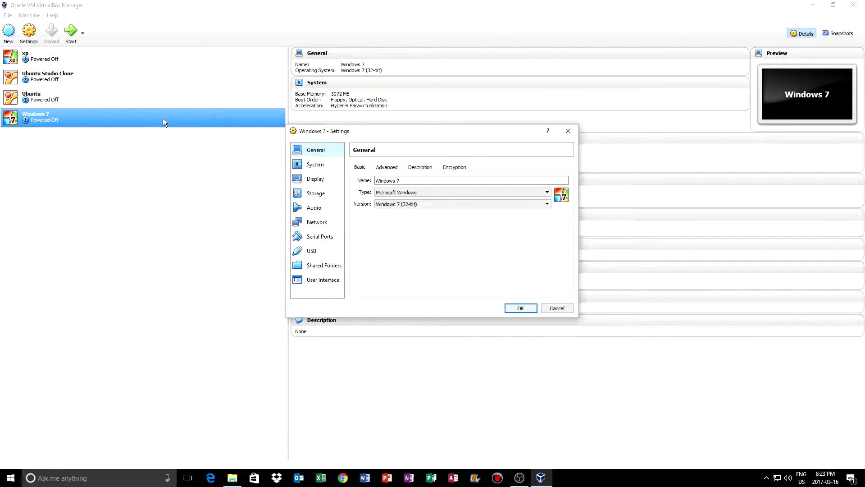
pyautogui.click(319, 165)
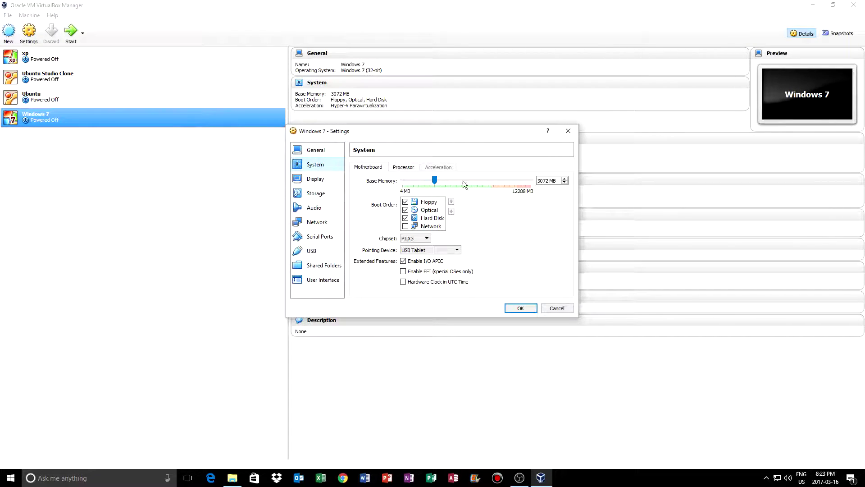
pyautogui.click(320, 177)
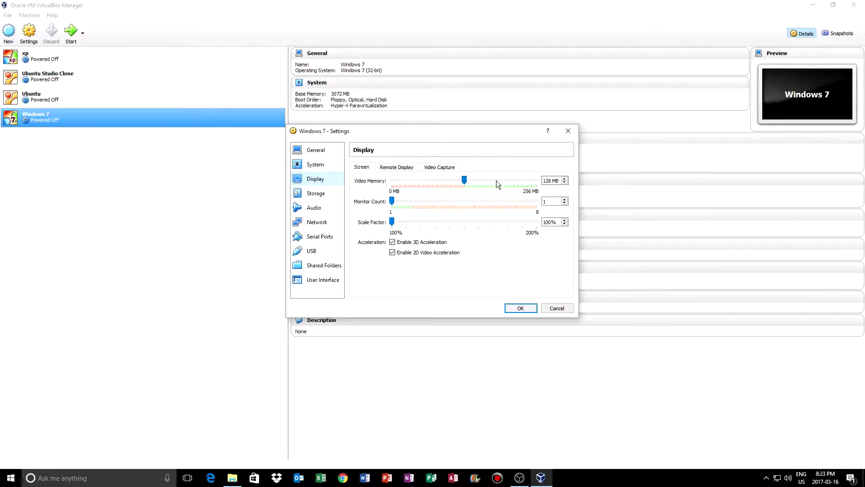
pyautogui.click(334, 193)
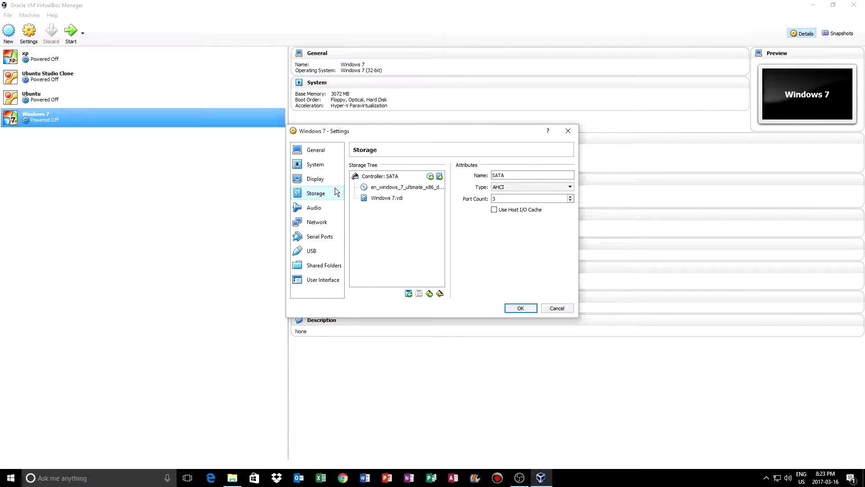
pyautogui.click(422, 186)
pyautogui.click(418, 198)
pyautogui.click(411, 187)
pyautogui.click(568, 131)
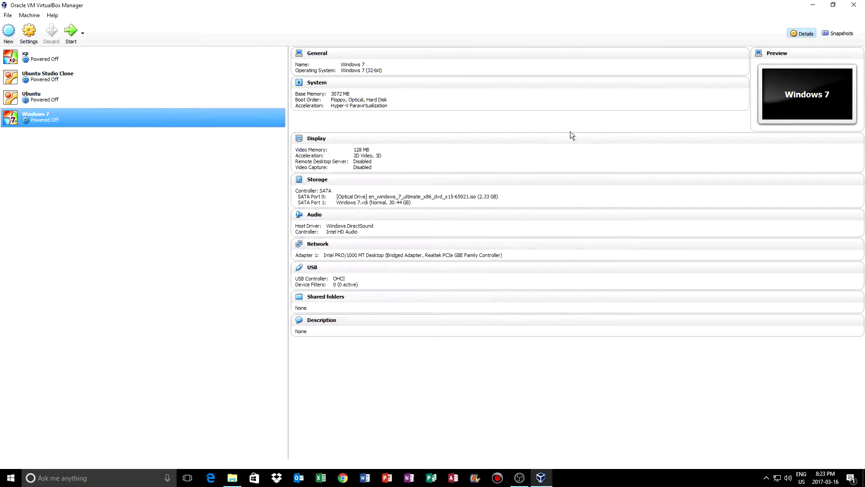
# Step: Normal-start the Windows 7 machine, dismiss the auto-capture notice and confirm the DVD boot prompt
pyautogui.rightClick(127, 113)
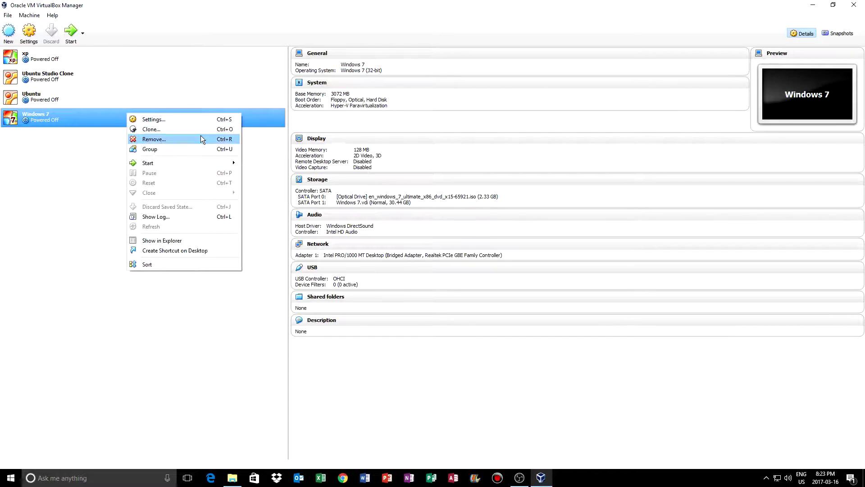
pyautogui.moveTo(196, 161)
pyautogui.click(267, 164)
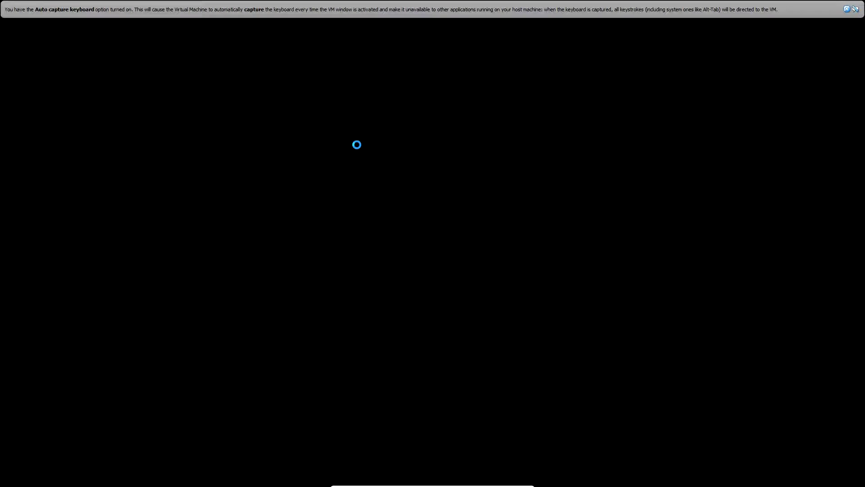
pyautogui.click(846, 9)
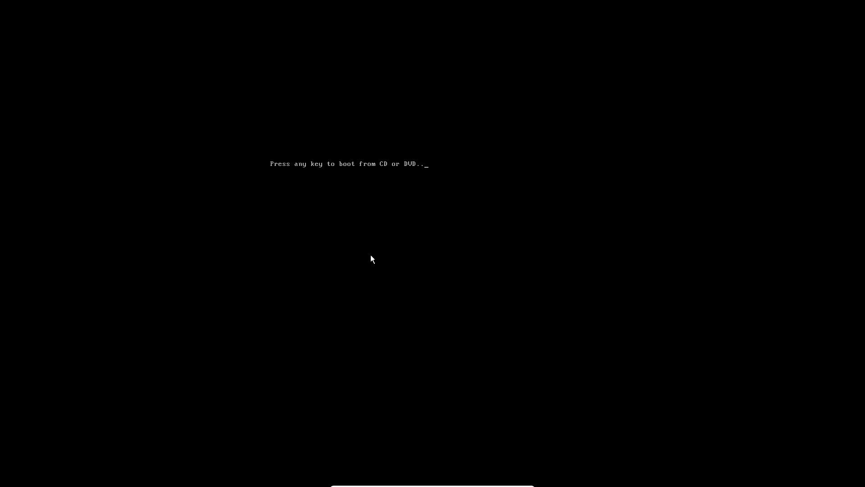
pyautogui.press('Return')
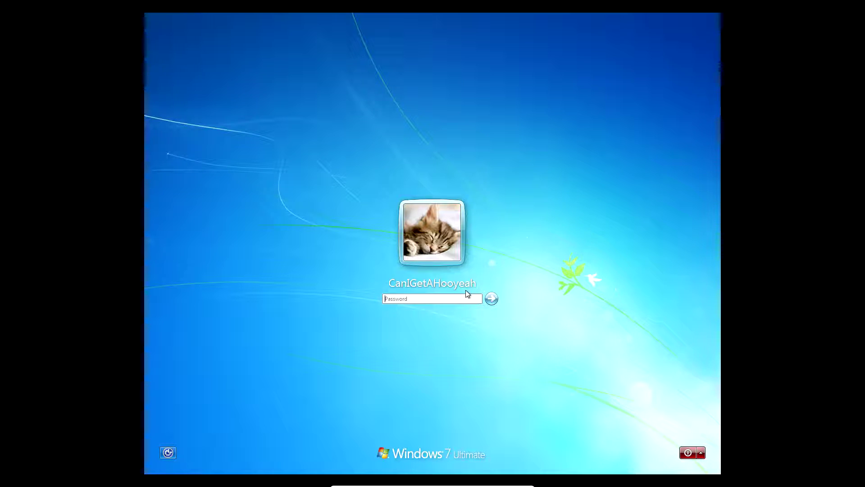
# Step: Enter the account password, fixing a typo, and sign in to the Windows 7 desktop
pyautogui.write('••••••')
pyautogui.press('BackSpace')
pyautogui.press('BackSpace')
pyautogui.press('BackSpace')
pyautogui.press('BackSpace')
pyautogui.write('••••••••')
pyautogui.press('Return')
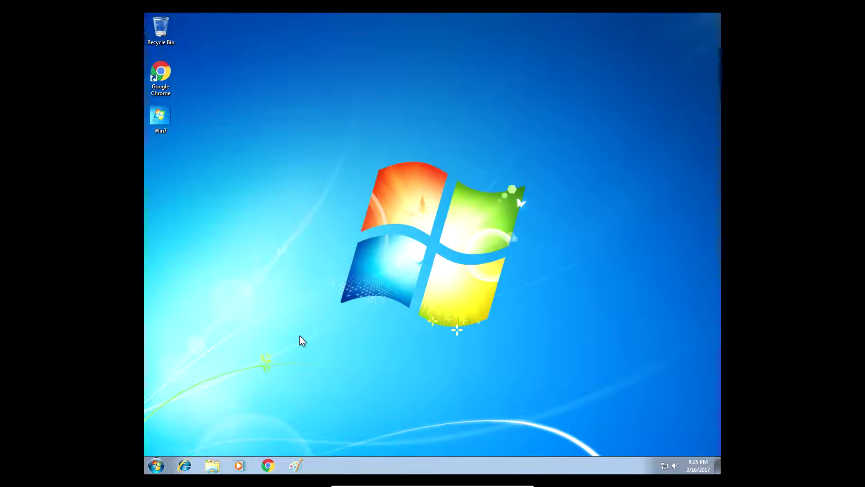
pyautogui.rightClick(300, 336)
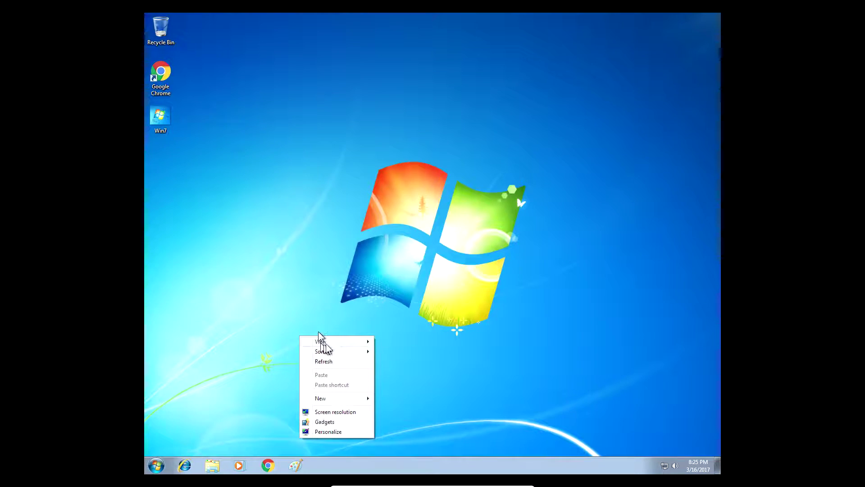
# Step: In Mouse Properties set pointer speed to Fast, disable pointer trails, apply, and close Personalization
pyautogui.click(330, 432)
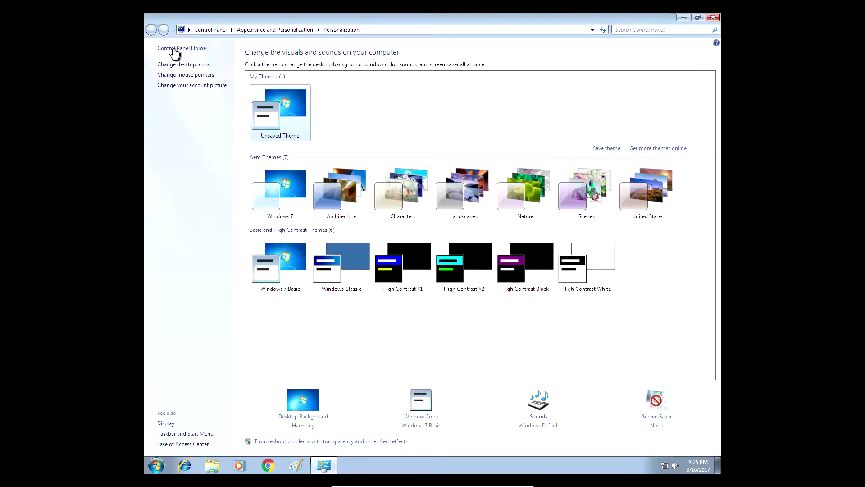
pyautogui.click(176, 76)
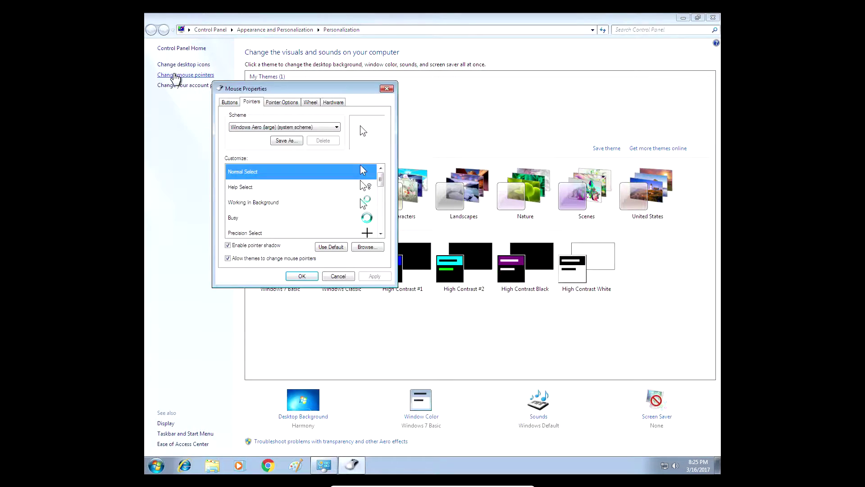
pyautogui.click(288, 104)
pyautogui.moveTo(288, 135); pyautogui.dragTo(309, 135)
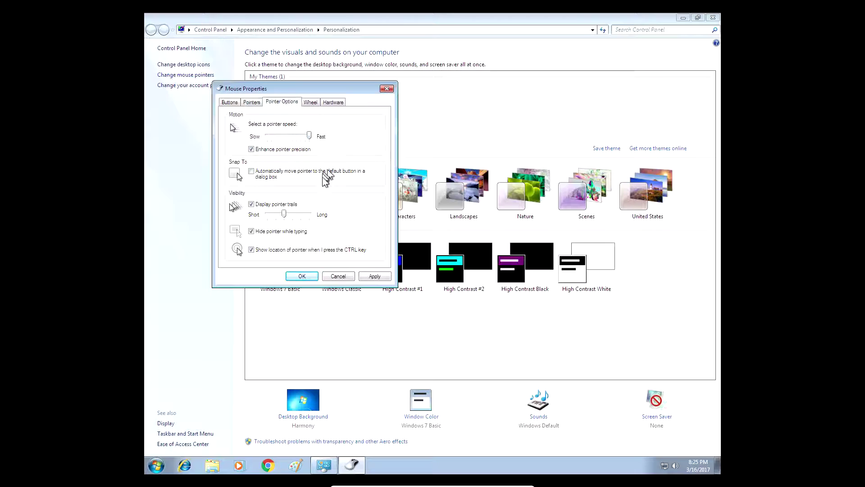
pyautogui.moveTo(284, 214); pyautogui.dragTo(253, 218)
pyautogui.click(251, 204)
pyautogui.click(312, 104)
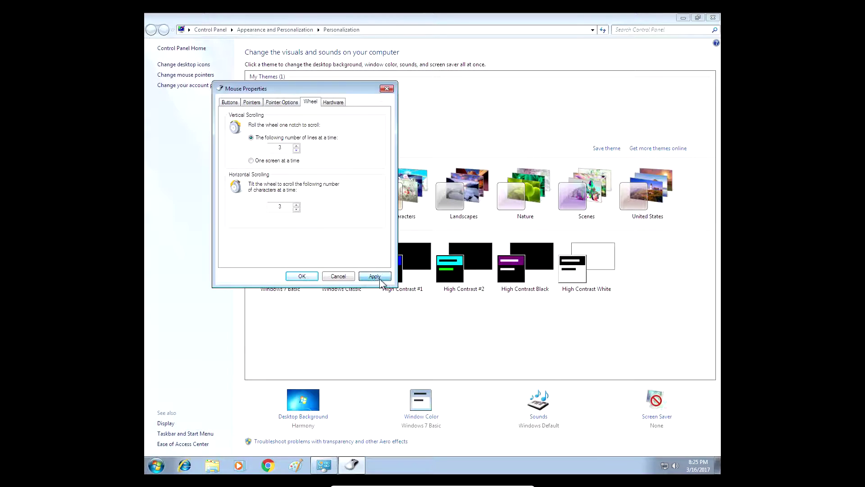
pyautogui.click(302, 276)
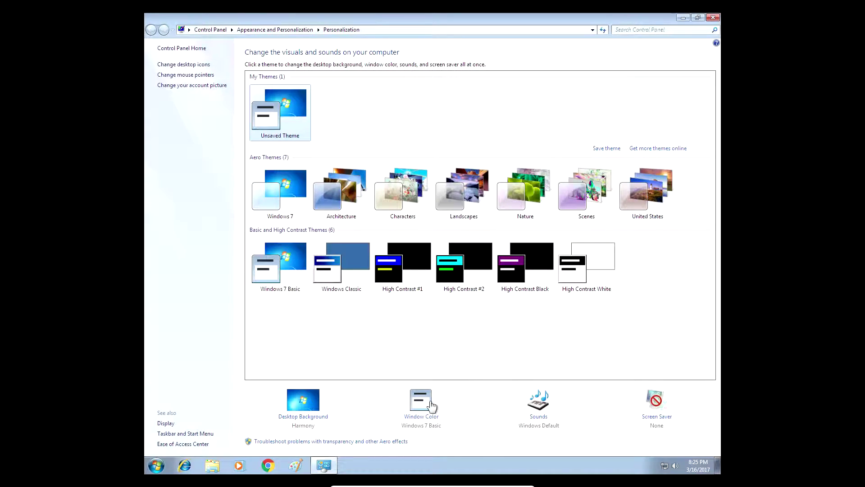
pyautogui.click(713, 18)
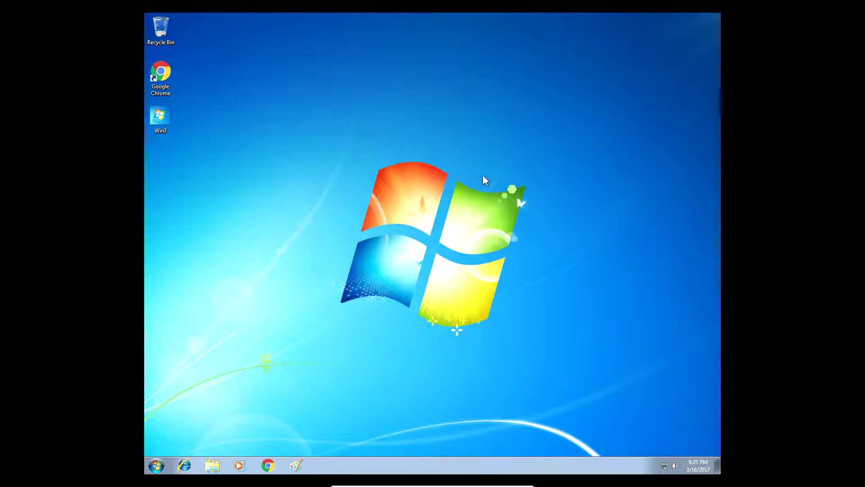
# Step: Open Google Chrome, add a new tab, then close Chrome
pyautogui.click(268, 465)
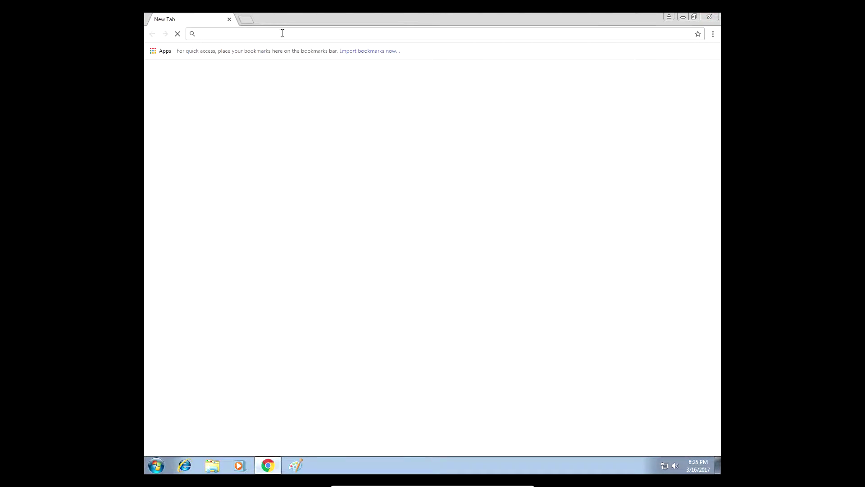
pyautogui.click(243, 18)
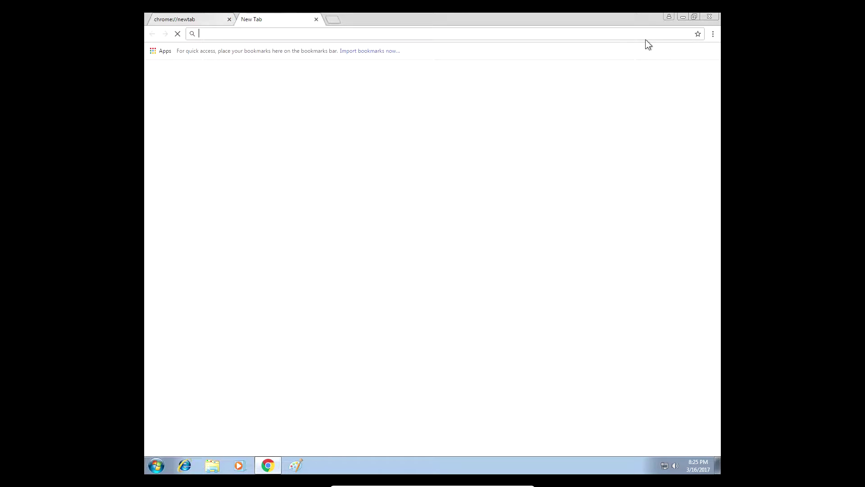
pyautogui.click(710, 17)
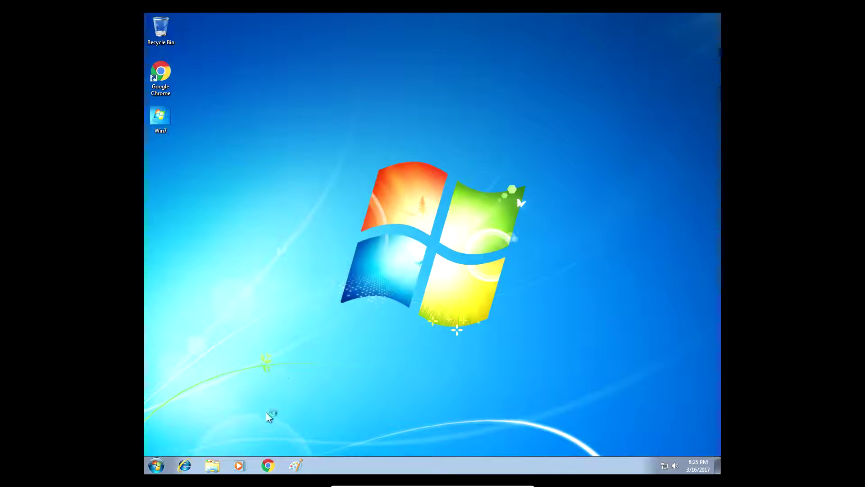
# Step: Check the Computer drives in Explorer, then shut down the Windows 7 guest from Start
pyautogui.click(212, 465)
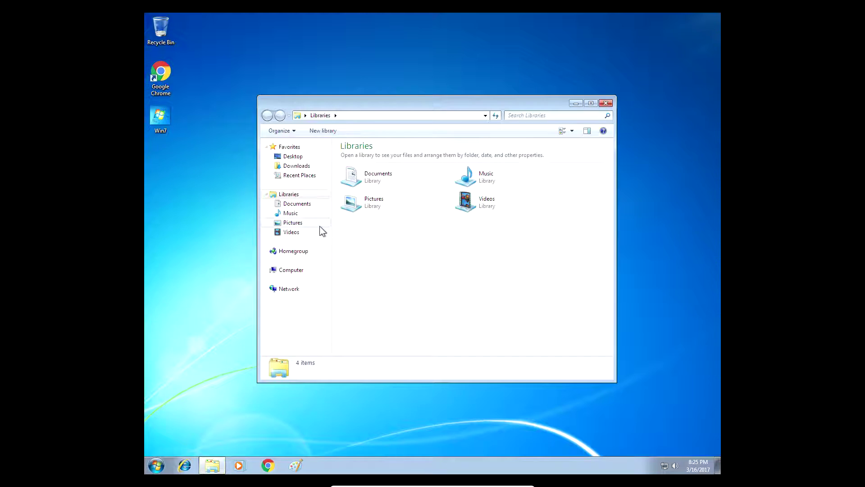
pyautogui.click(288, 271)
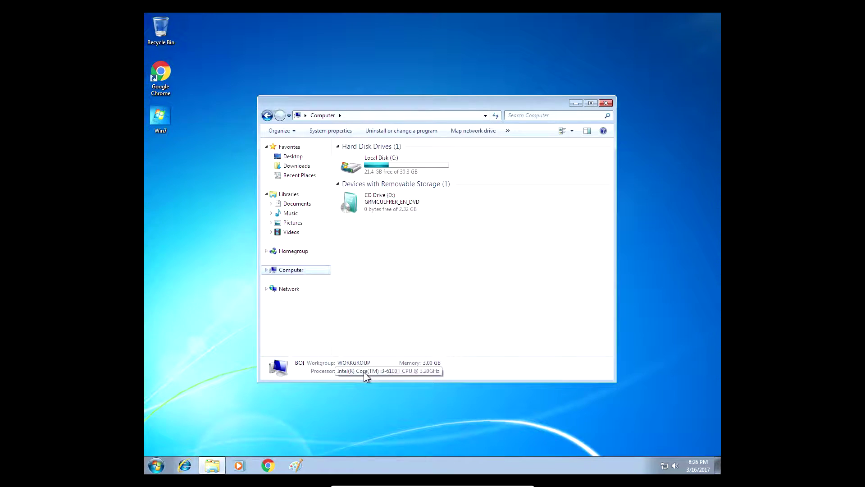
pyautogui.click(606, 104)
pyautogui.press('super')
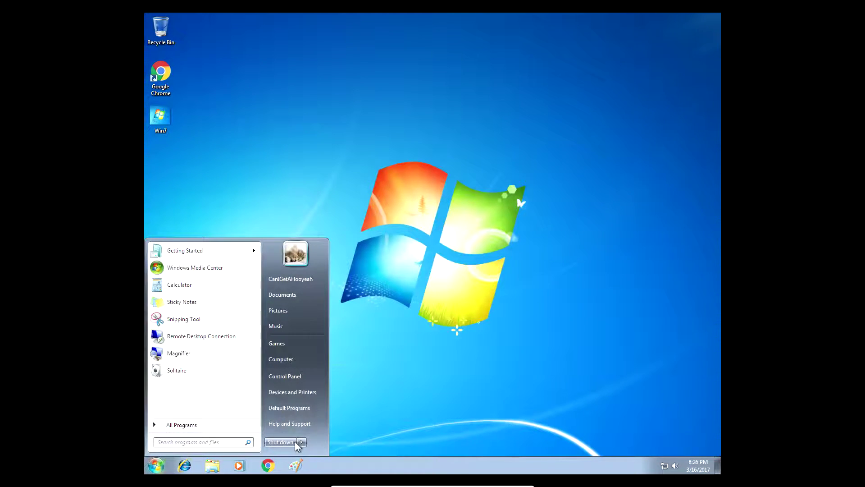
pyautogui.click(292, 442)
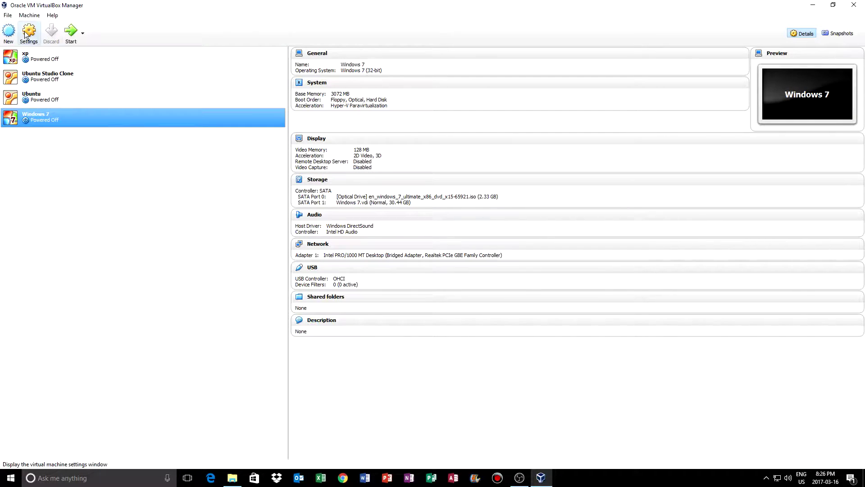
# Step: Create a new Windows 7 (32-bit) machine named 'Windoz 7' with 2048 MB memory and a new hard disk
pyautogui.click(8, 30)
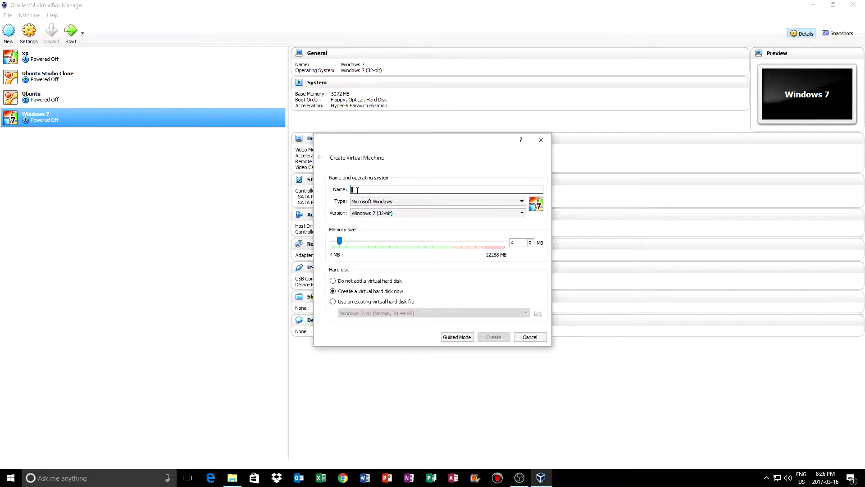
pyautogui.write('windows')
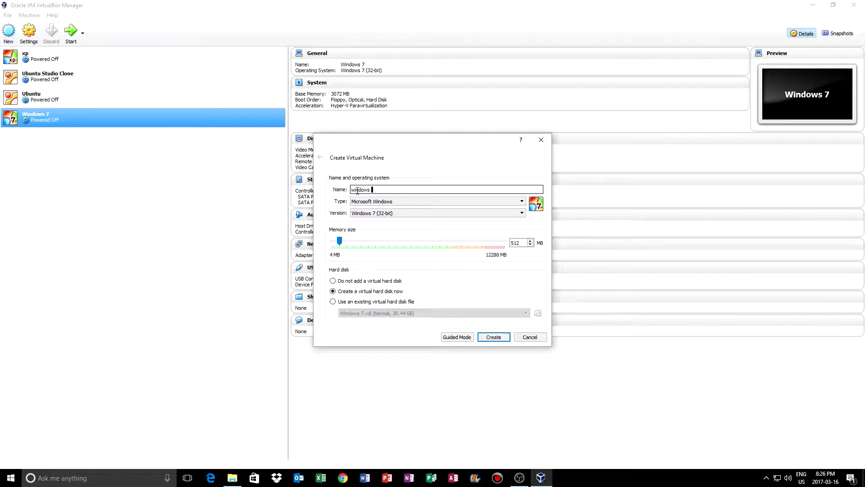
pyautogui.write(' 8')
pyautogui.press('BackSpace')
pyautogui.press('BackSpace')
pyautogui.press('BackSpace')
pyautogui.press('BackSpace')
pyautogui.press('BackSpace')
pyautogui.press('BackSpace')
pyautogui.press('BackSpace')
pyautogui.press('BackSpace')
pyautogui.write('Windoz 7')
pyautogui.doubleClick(521, 243)
pyautogui.press('BackSpace')
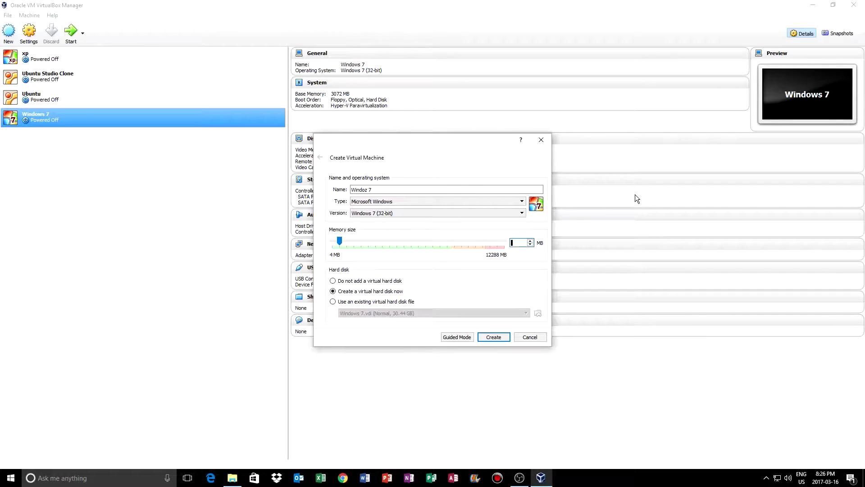
pyautogui.write('1024')
pyautogui.press('BackSpace')
pyautogui.press('BackSpace')
pyautogui.press('BackSpace')
pyautogui.press('BackSpace')
pyautogui.write('2048')
pyautogui.click(486, 337)
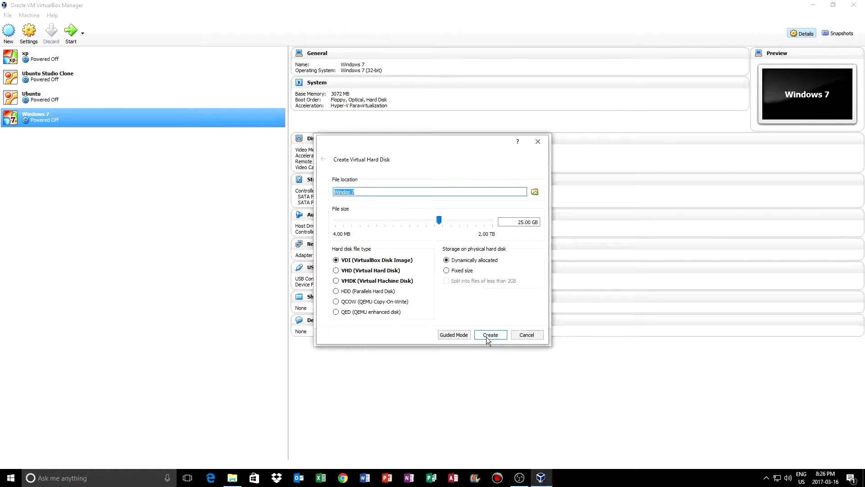
# Step: Set the dynamically allocated VDI disk size to 20.09 GB and create it
pyautogui.tripleClick(514, 221)
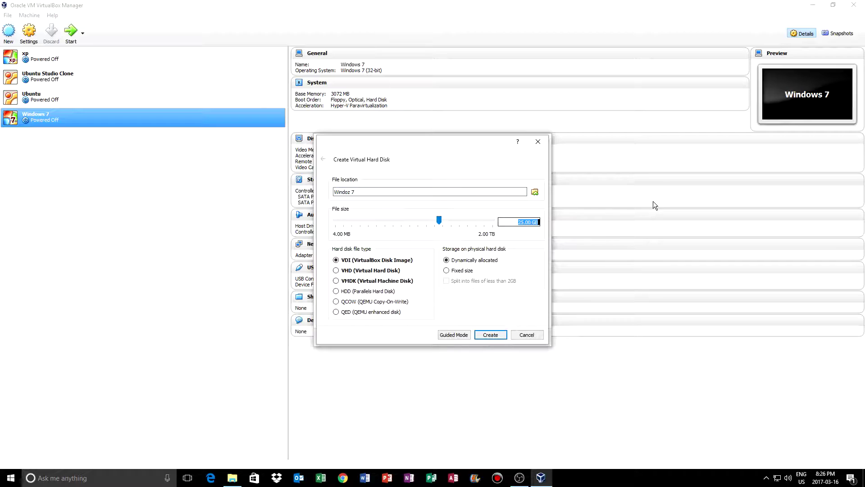
pyautogui.press('BackSpace')
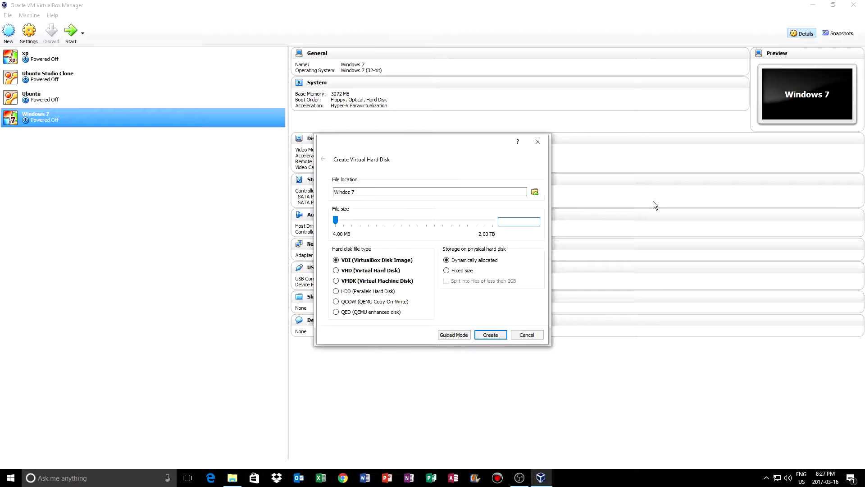
pyautogui.write('20.00 GB')
pyautogui.click(437, 219)
pyautogui.moveTo(526, 222); pyautogui.dragTo(516, 224)
pyautogui.press('BackSpace')
pyautogui.write('20.0')
pyautogui.press('BackSpace')
pyautogui.write('9 GB')
pyautogui.click(490, 336)
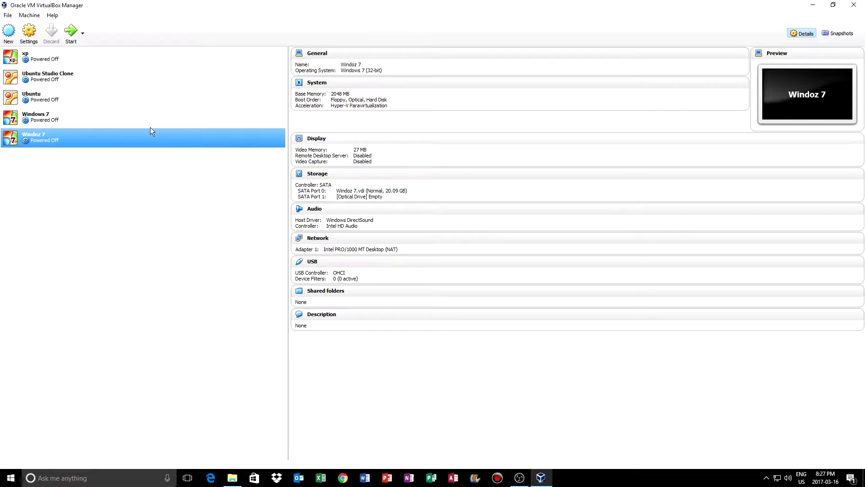
# Step: In Windoz 7's Display settings, set video memory to 128 MB and monitor count to 1
pyautogui.rightClick(130, 136)
pyautogui.click(161, 139)
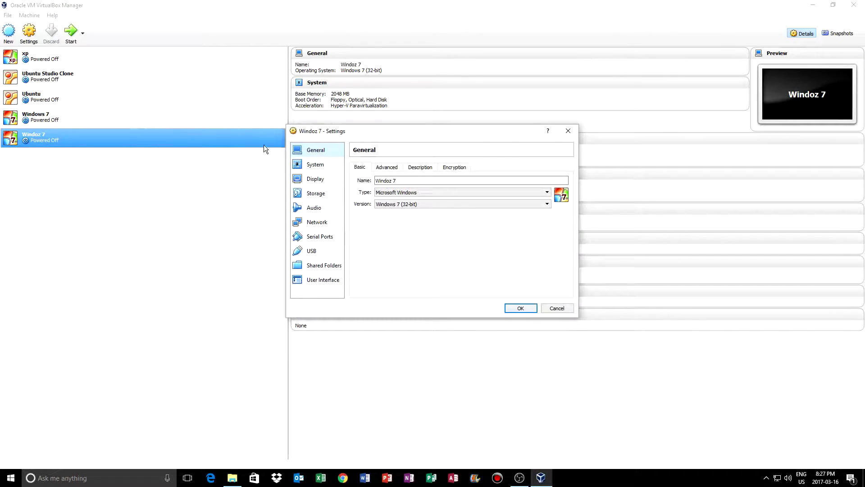
pyautogui.click(310, 165)
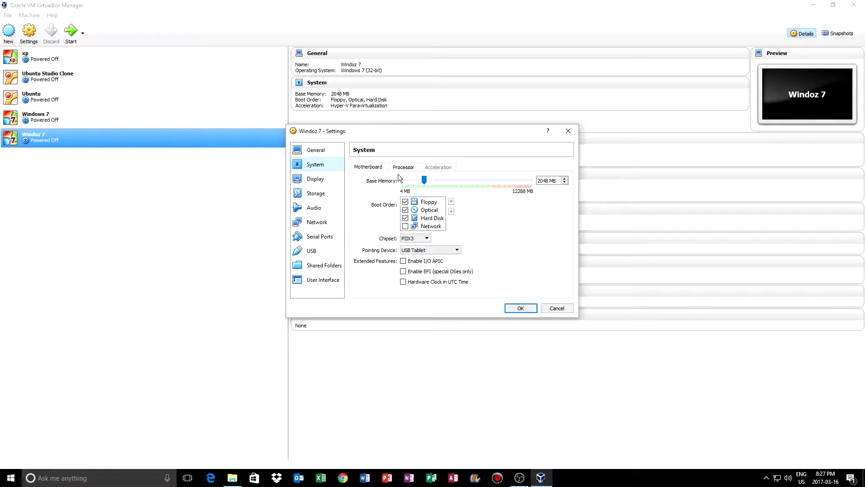
pyautogui.click(311, 179)
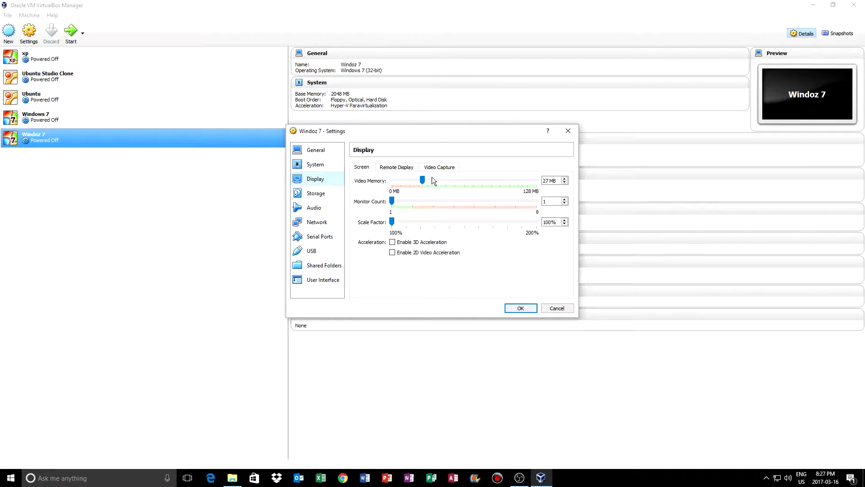
pyautogui.moveTo(422, 180); pyautogui.dragTo(540, 192)
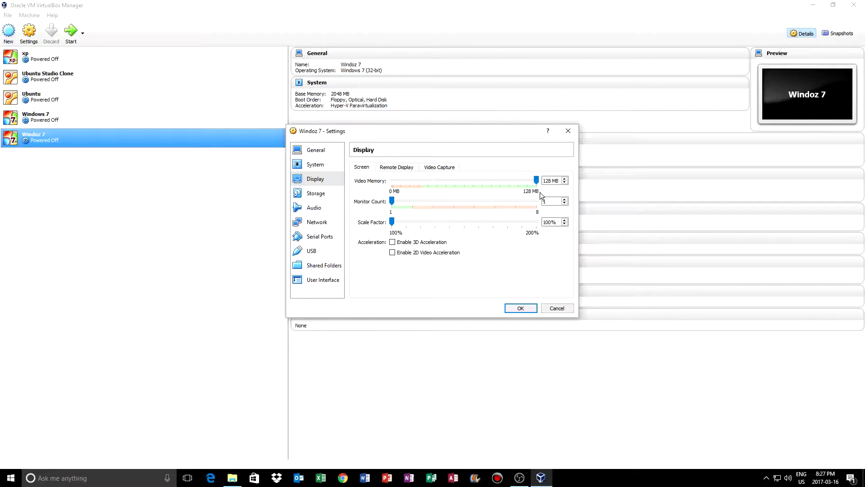
pyautogui.moveTo(393, 202); pyautogui.dragTo(456, 210)
pyautogui.moveTo(455, 207); pyautogui.dragTo(155, 175)
pyautogui.click(305, 195)
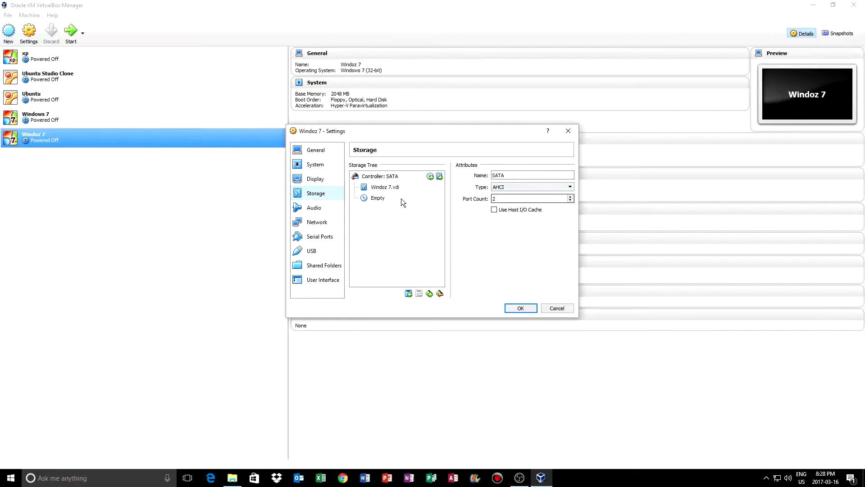
# Step: Attach the Windoz 7.vdi hard disk to SATA Port 2
pyautogui.click(385, 189)
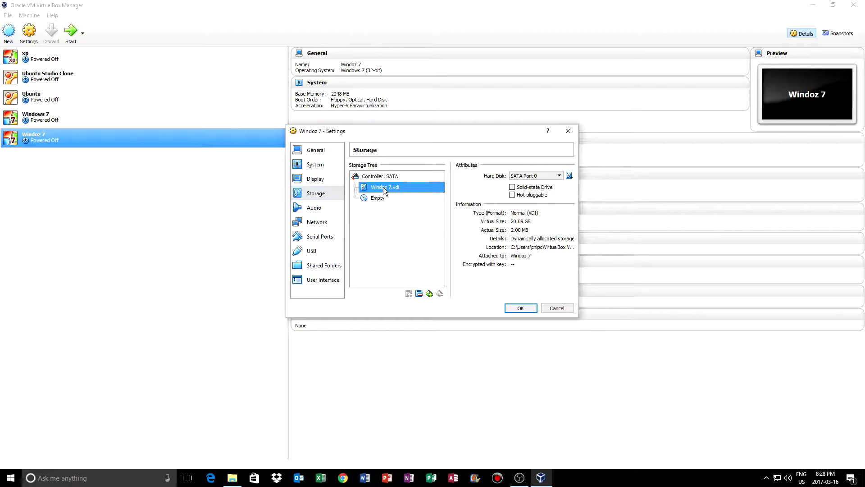
pyautogui.click(535, 175)
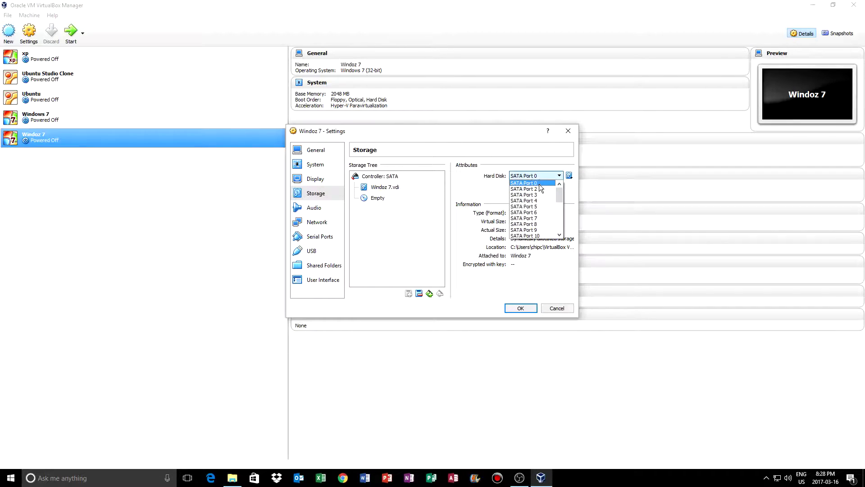
pyautogui.click(540, 192)
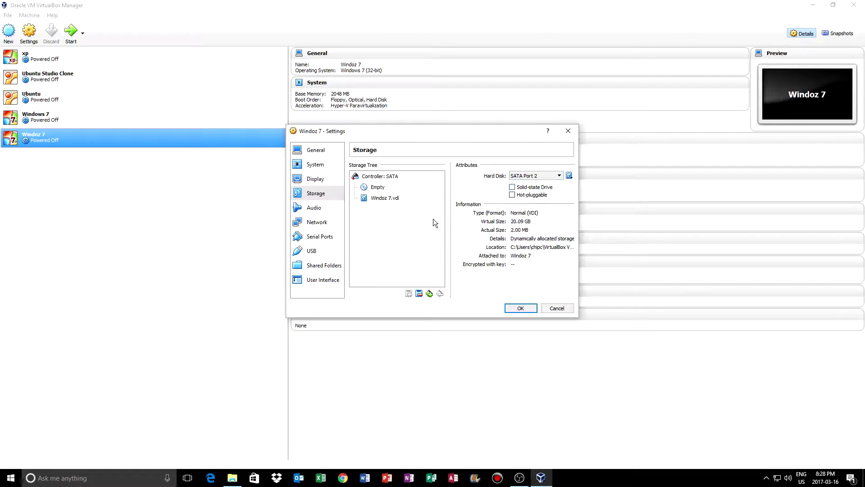
pyautogui.click(401, 199)
# Step: Load en_windows_7_ultimate_x86_dvd_x15-65921.iso into the empty optical drive on SATA Port 1
pyautogui.click(386, 189)
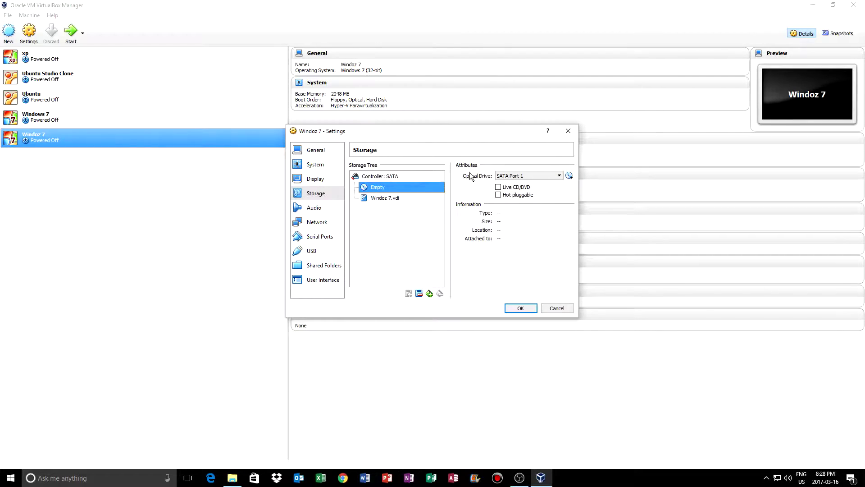
pyautogui.click(524, 176)
pyautogui.click(531, 176)
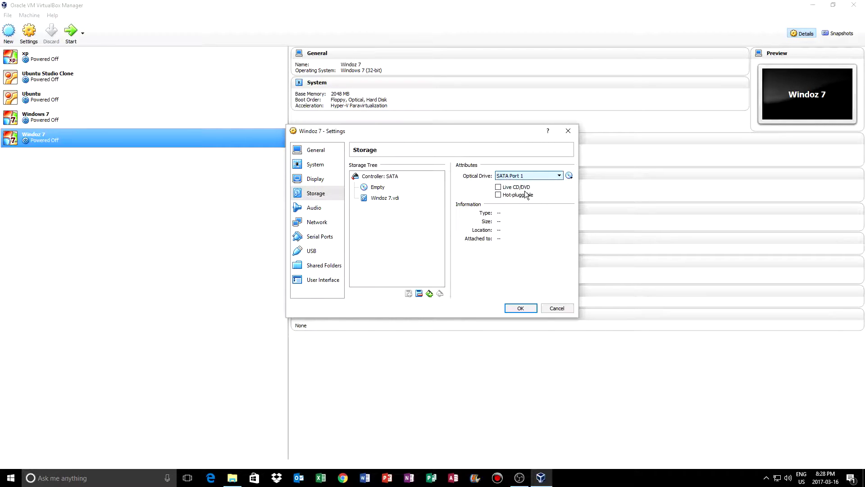
pyautogui.click(570, 175)
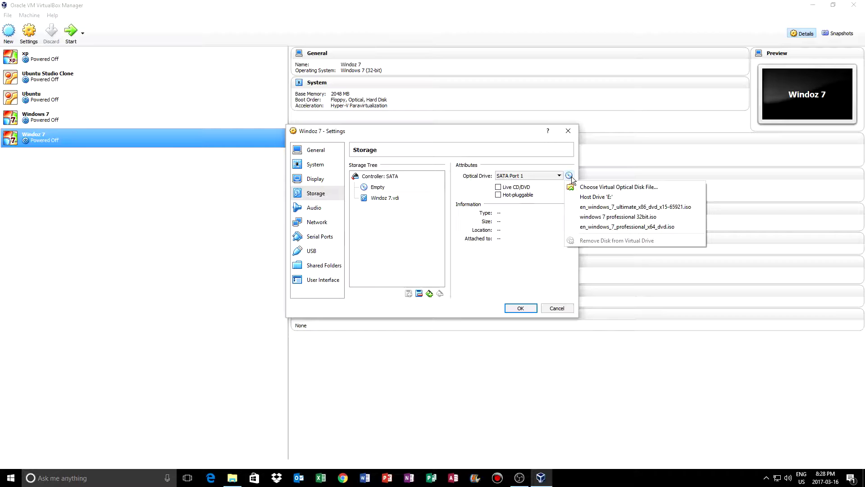
pyautogui.click(634, 207)
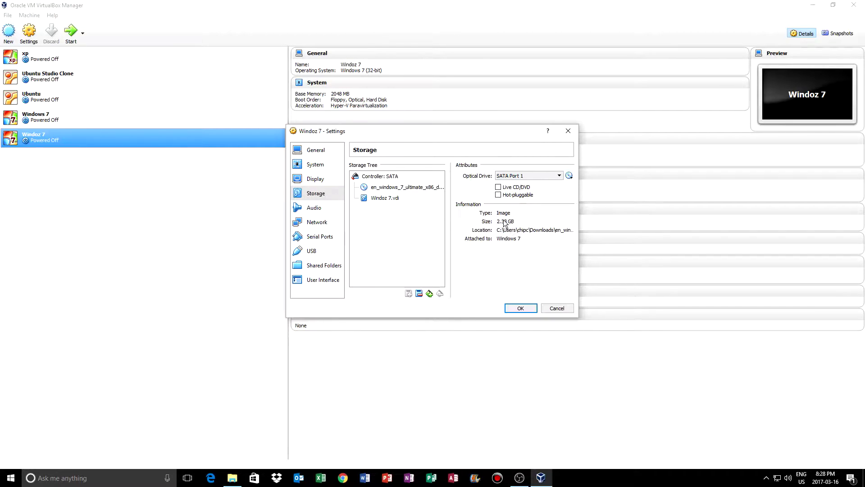
pyautogui.click(317, 207)
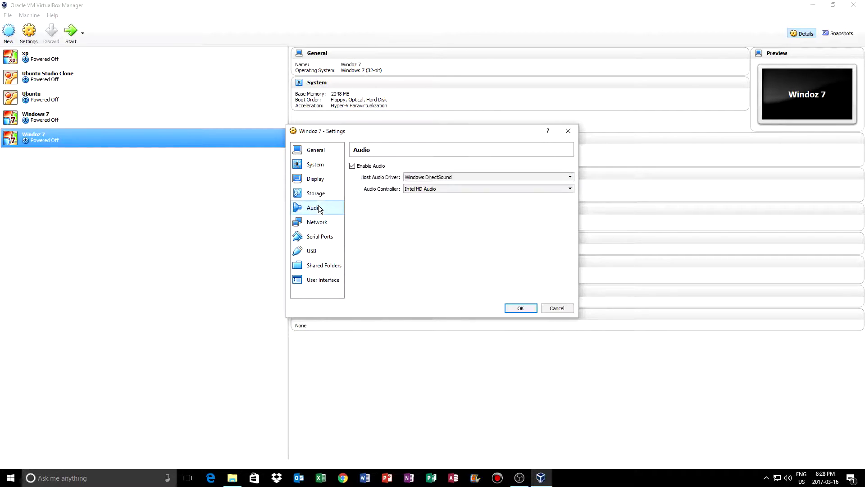
# Step: Set the network adapter to Bridged Adapter using the Realtek PCIe GBE Family Controller
pyautogui.click(311, 224)
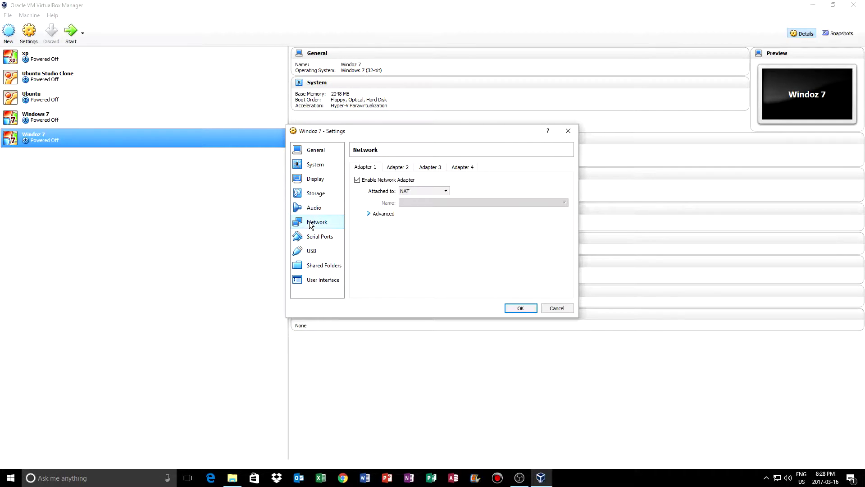
pyautogui.click(417, 194)
pyautogui.click(424, 216)
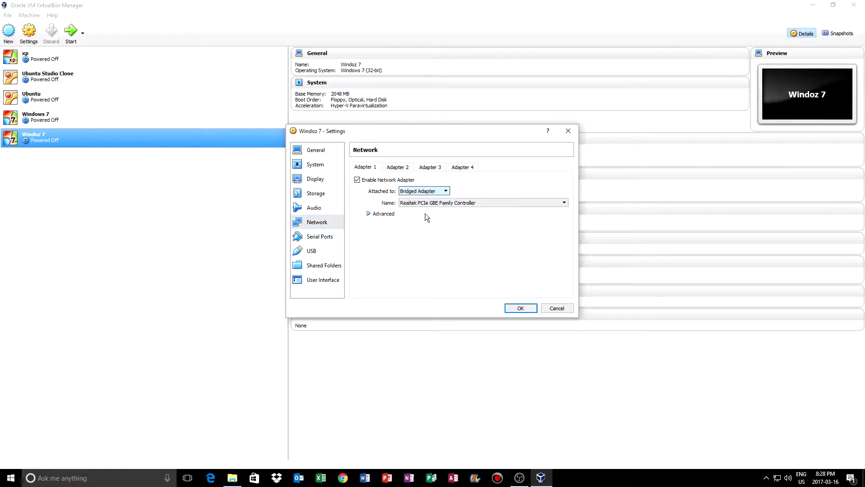
pyautogui.click(445, 202)
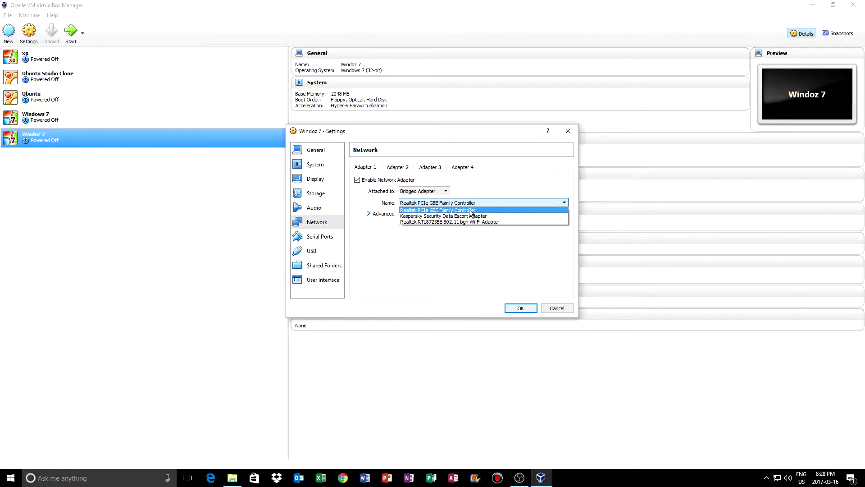
pyautogui.click(469, 209)
# Step: Keep the USB controller enabled, add a SanDisk Cruzer Glide device filter, and save the settings
pyautogui.click(320, 236)
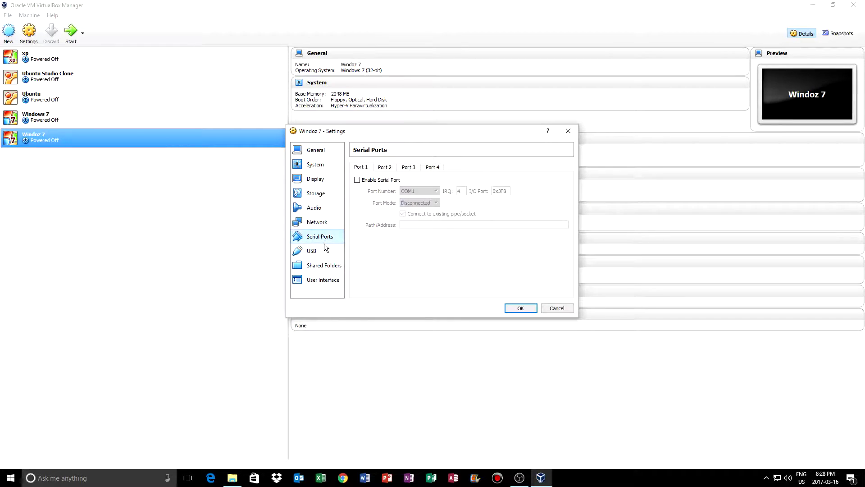
pyautogui.click(325, 250)
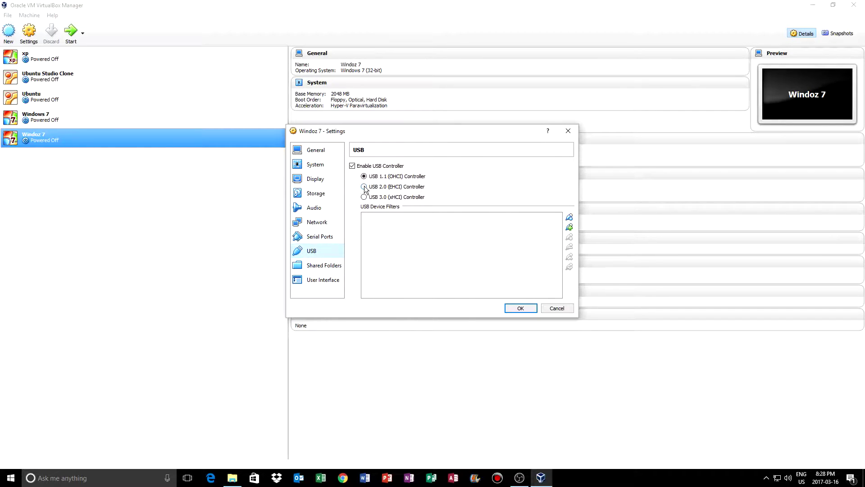
pyautogui.click(353, 165)
pyautogui.click(353, 166)
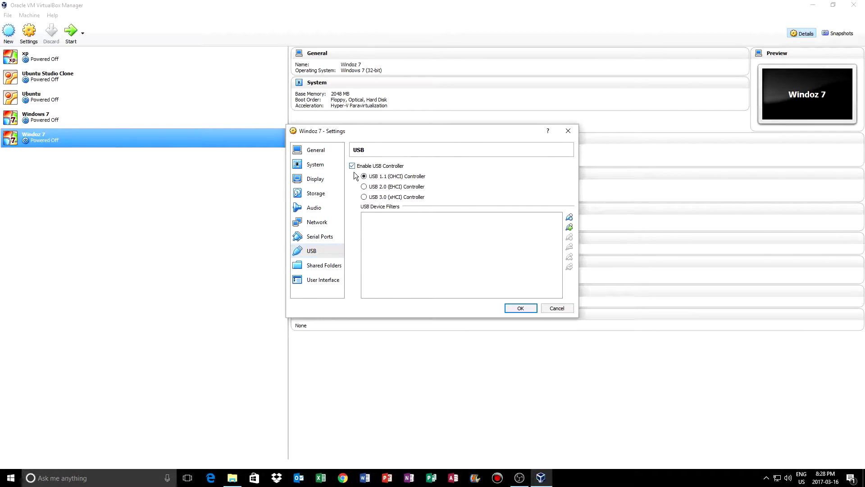
pyautogui.click(570, 227)
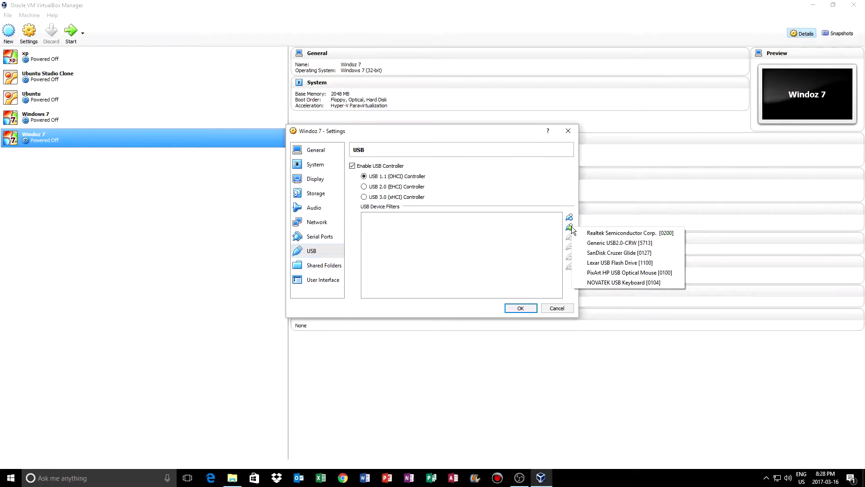
pyautogui.click(598, 253)
pyautogui.click(386, 216)
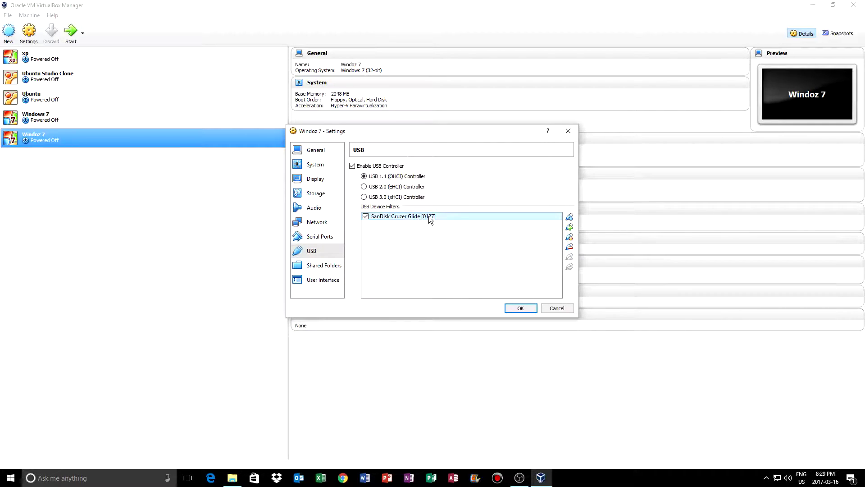
pyautogui.click(521, 308)
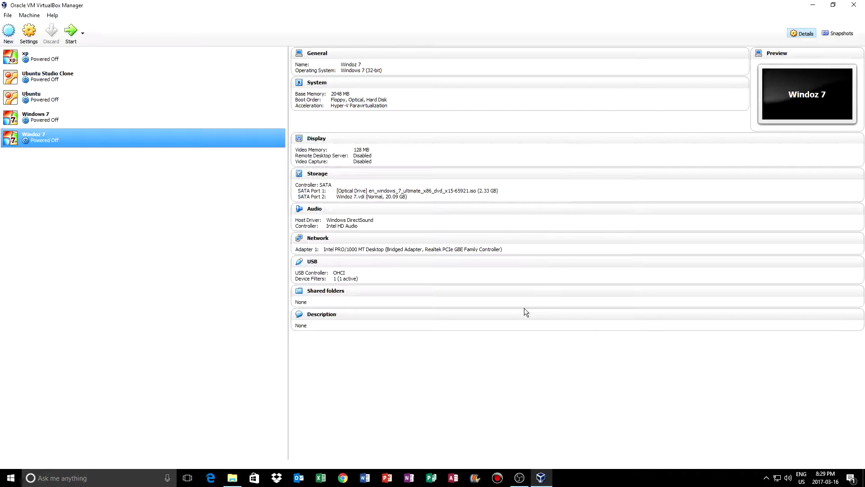
# Step: Start Windoz 7, dismiss the keyboard capture notice, maximize, and switch to full screen with Host+F
pyautogui.click(73, 42)
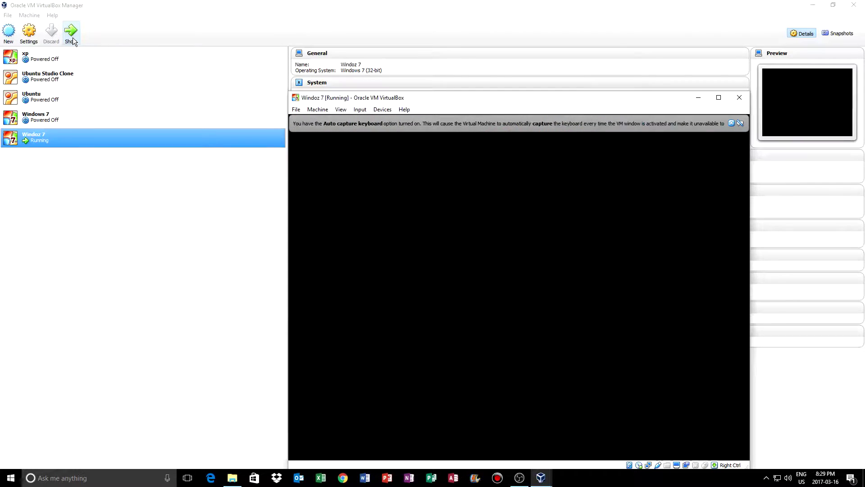
pyautogui.click(732, 122)
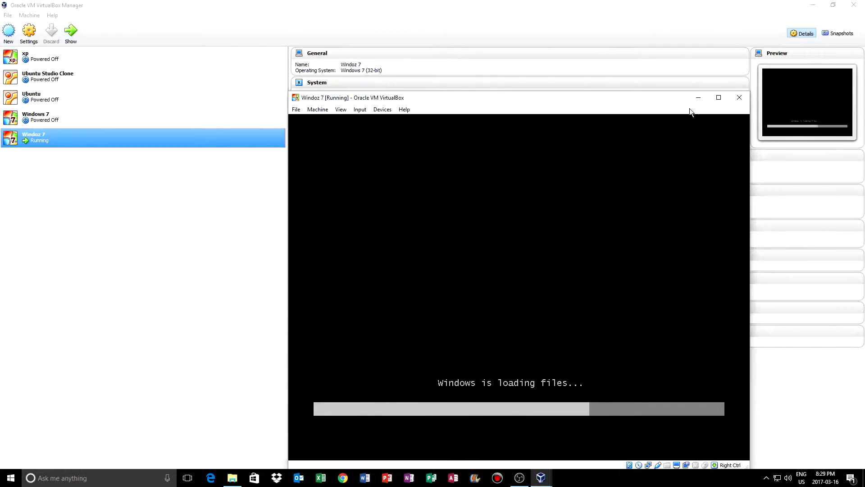
pyautogui.click(719, 98)
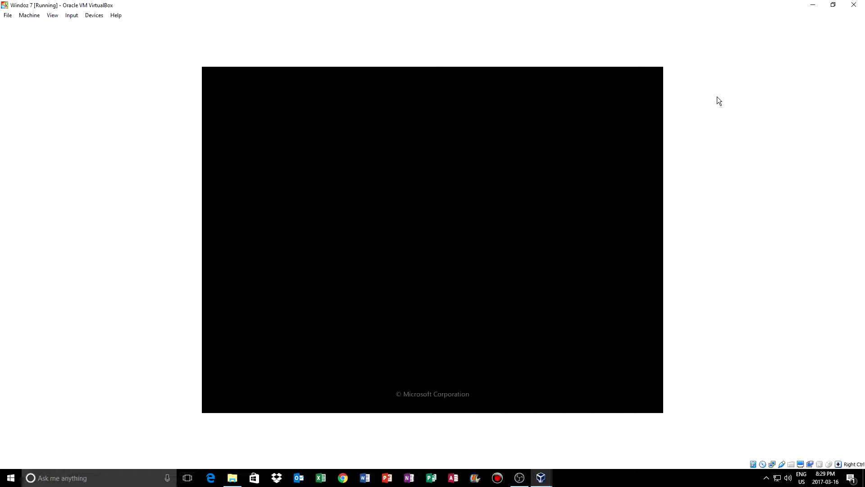
pyautogui.press('Control_R+f')
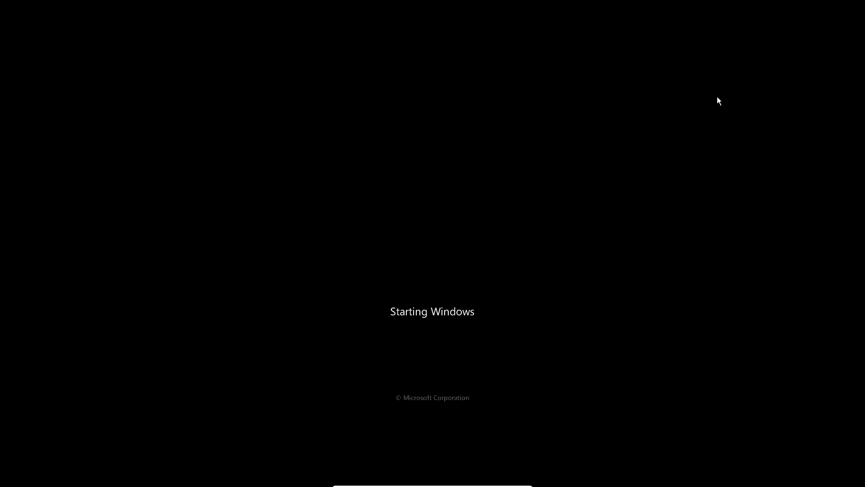
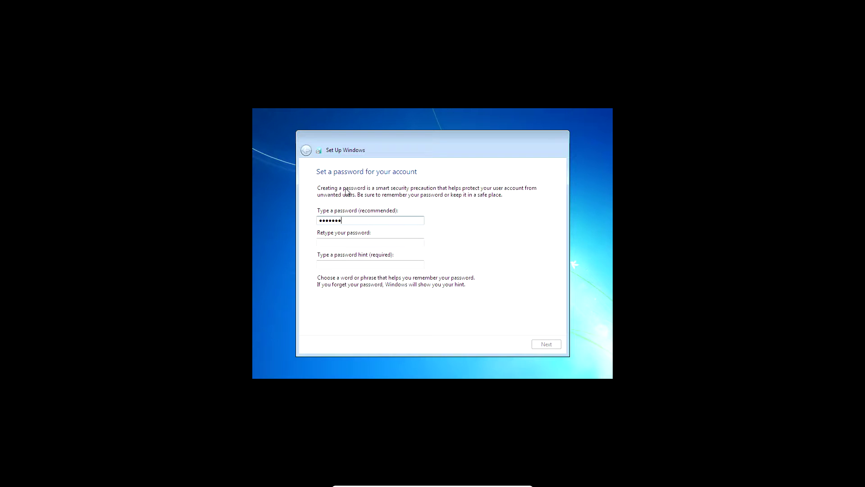
# Step: Re-enter the account password, add the hint 'video source', and continue to the product key page
pyautogui.click(333, 245)
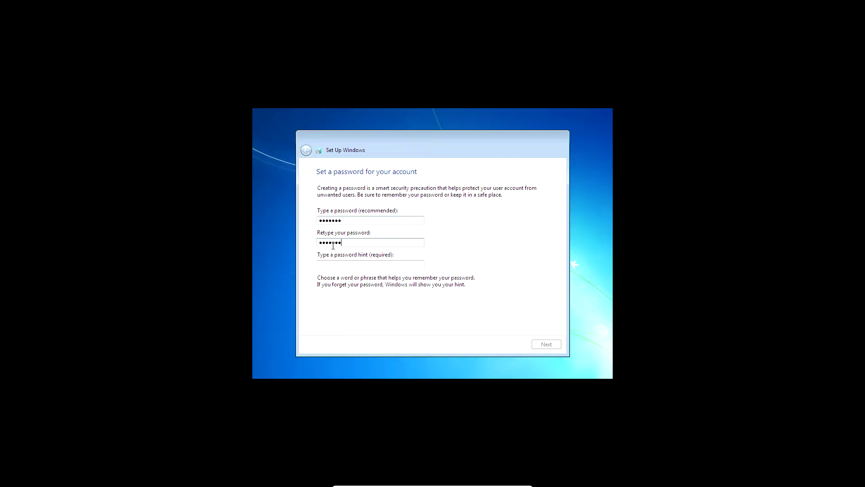
pyautogui.click(335, 264)
pyautogui.write('video source')
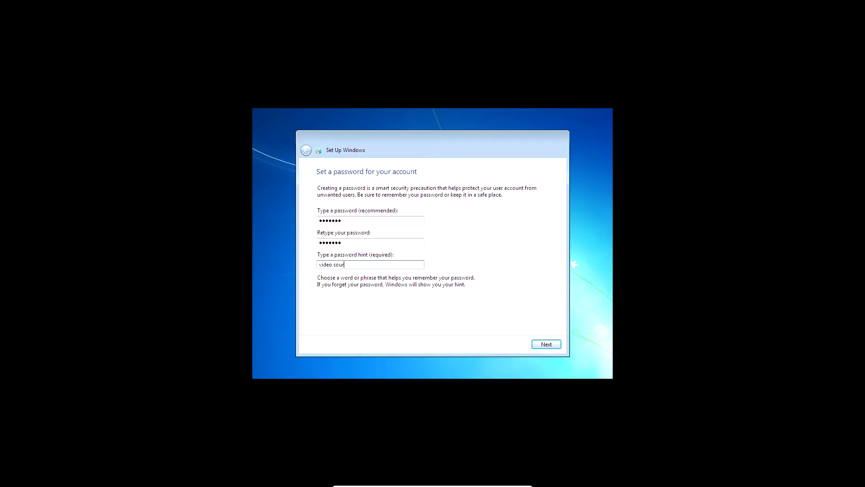
pyautogui.click(545, 346)
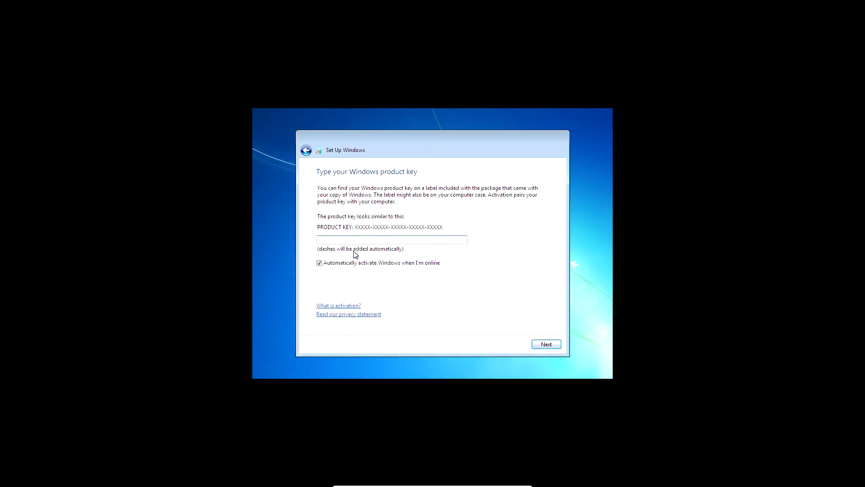
# Step: Skip the product key with automatic activation off, choose 'Ask me later' for updates, and accept the date and time
pyautogui.click(328, 264)
pyautogui.click(544, 344)
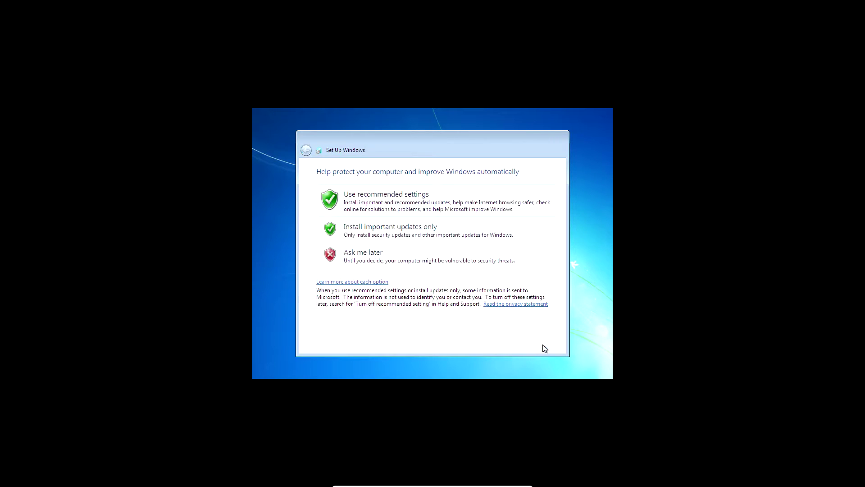
pyautogui.click(427, 255)
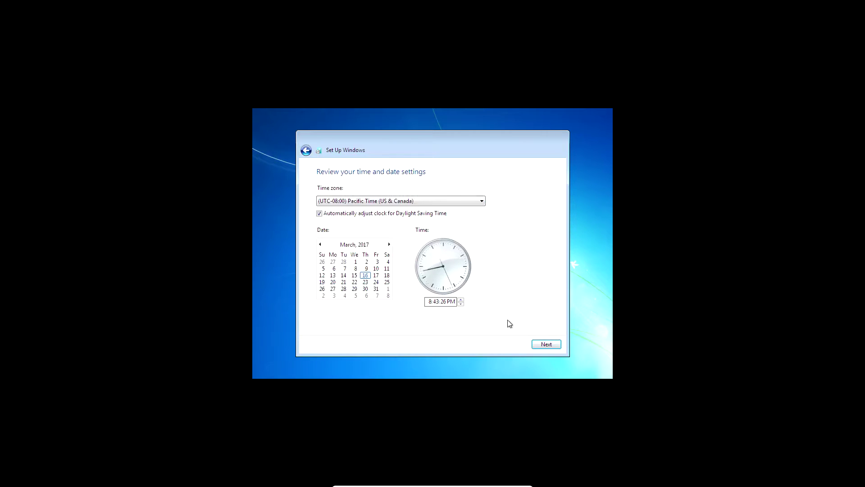
pyautogui.click(547, 345)
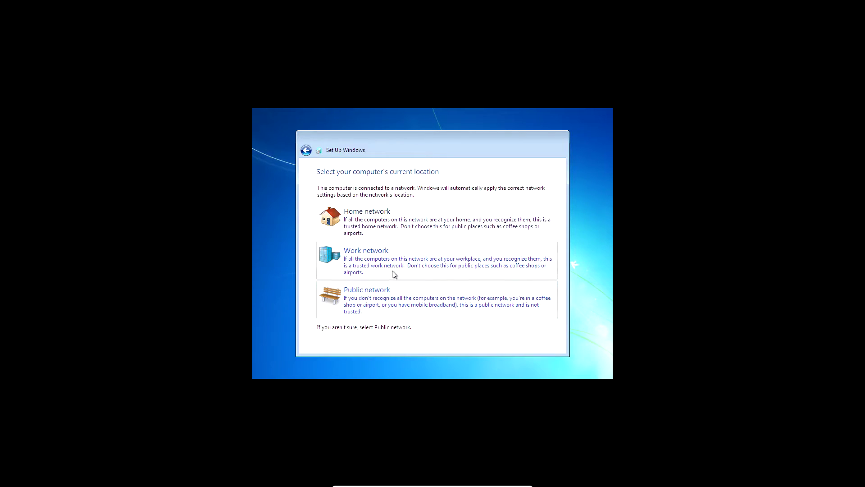
# Step: Choose Home network as the network location and skip joining the homegroup
pyautogui.click(383, 225)
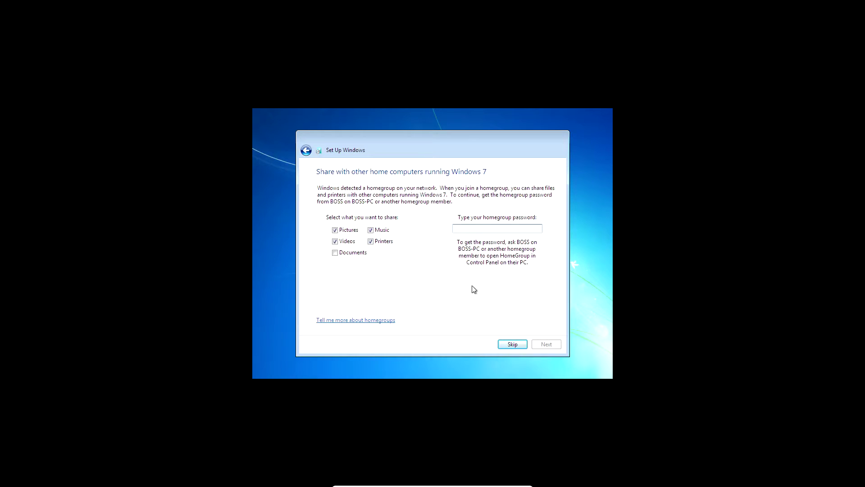
pyautogui.click(510, 345)
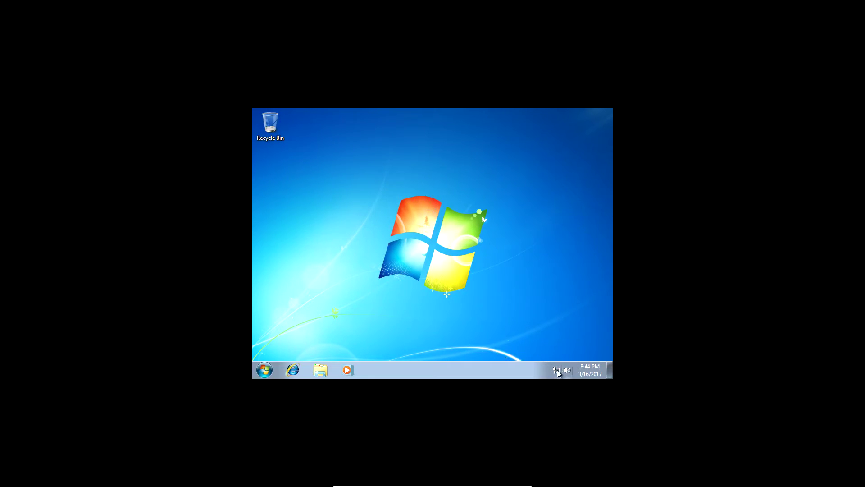
pyautogui.moveTo(557, 370)
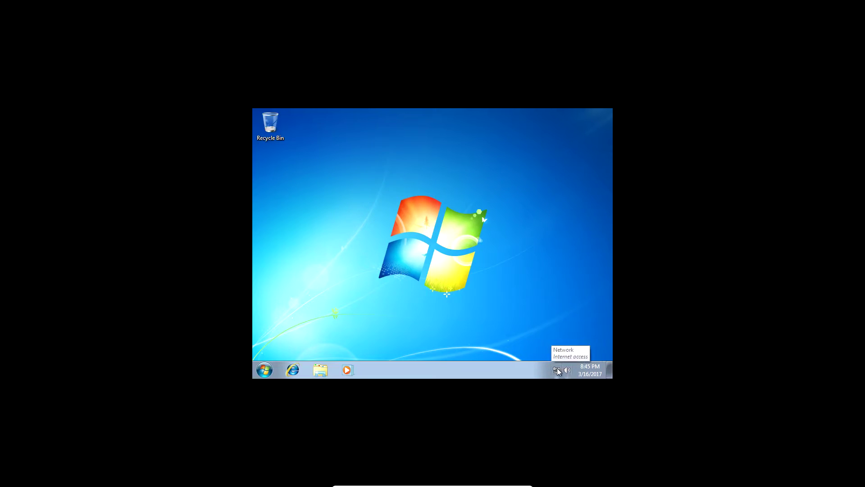
pyautogui.click(317, 371)
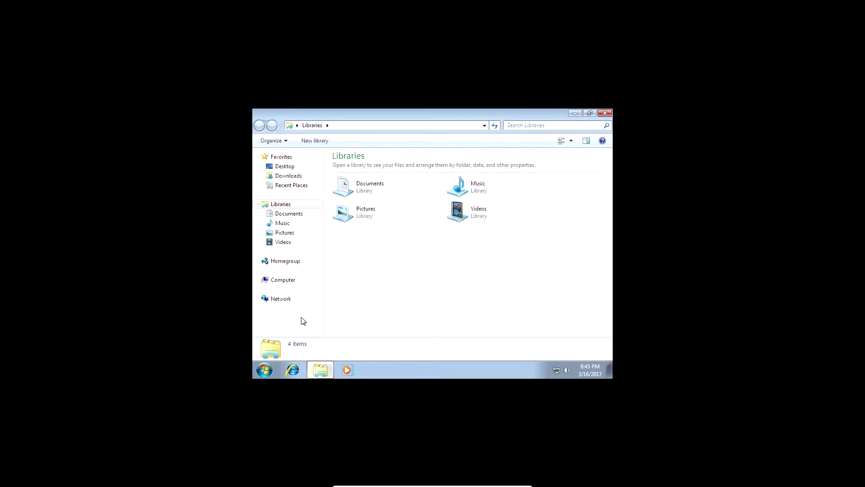
pyautogui.click(294, 280)
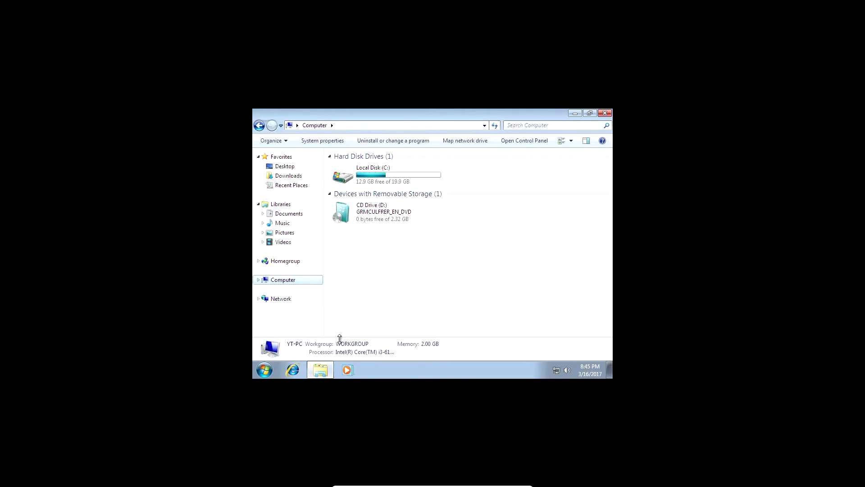
pyautogui.click(604, 114)
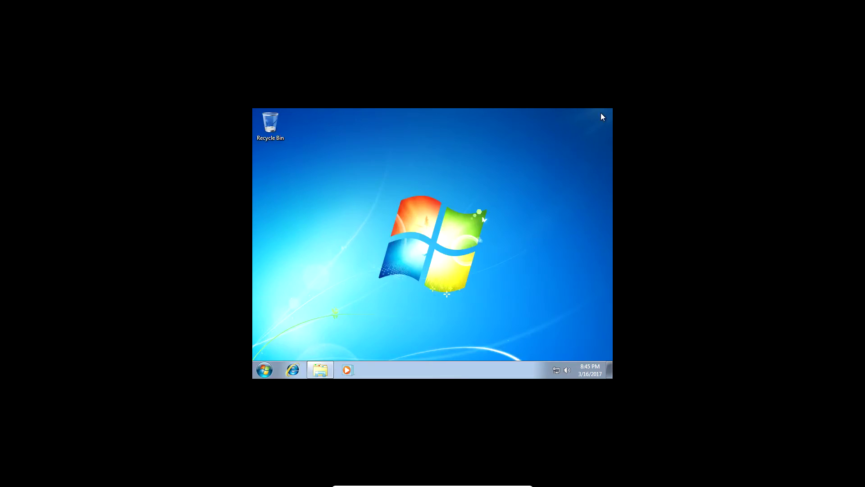
pyautogui.click(264, 369)
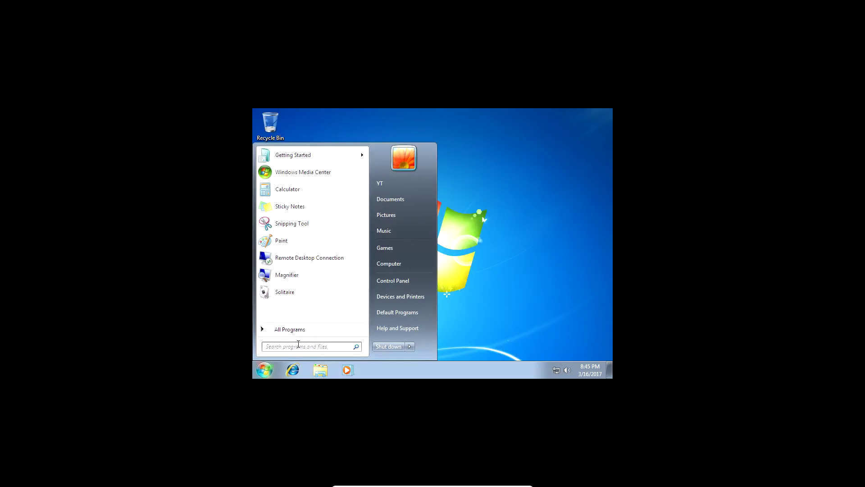
pyautogui.click(527, 277)
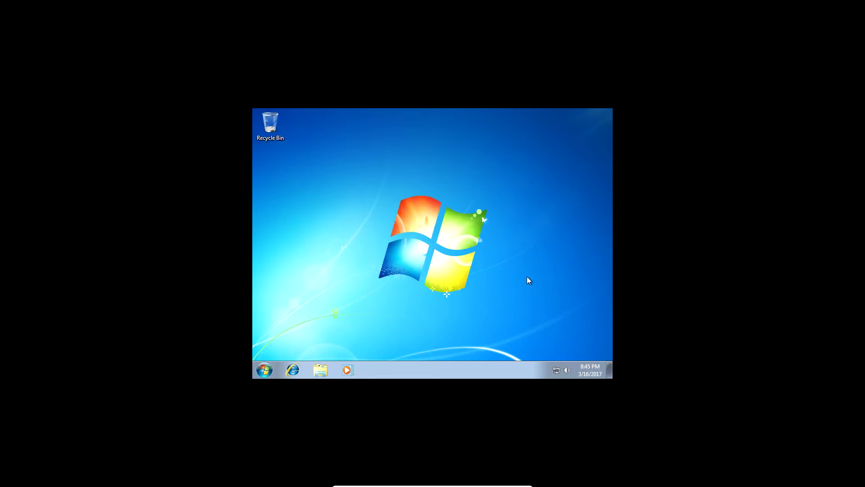
pyautogui.press('super+r')
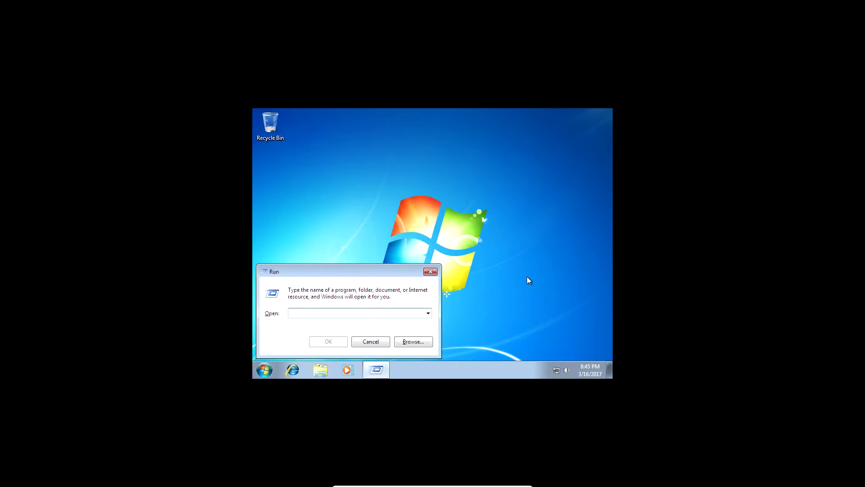
pyautogui.write('taskmgr')
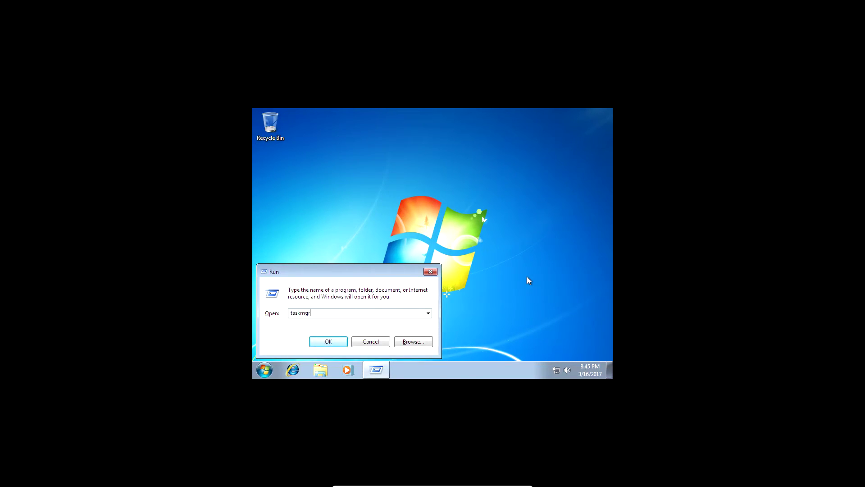
pyautogui.press('Return')
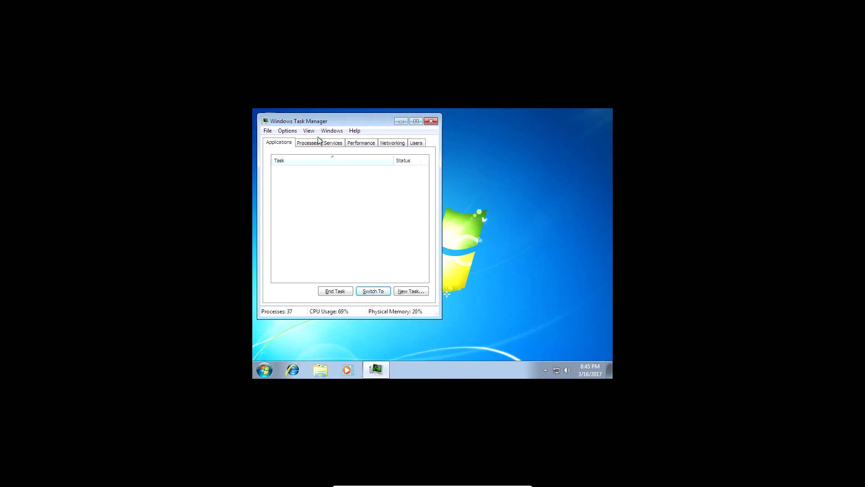
pyautogui.click(353, 143)
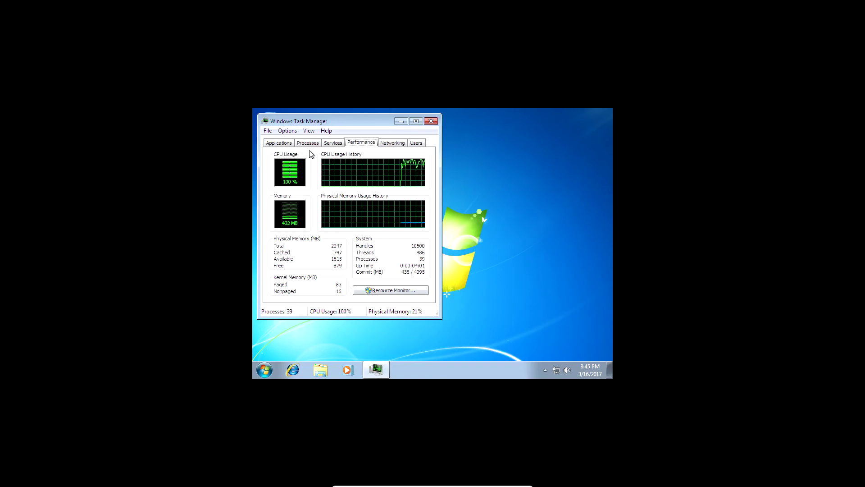
pyautogui.click(431, 121)
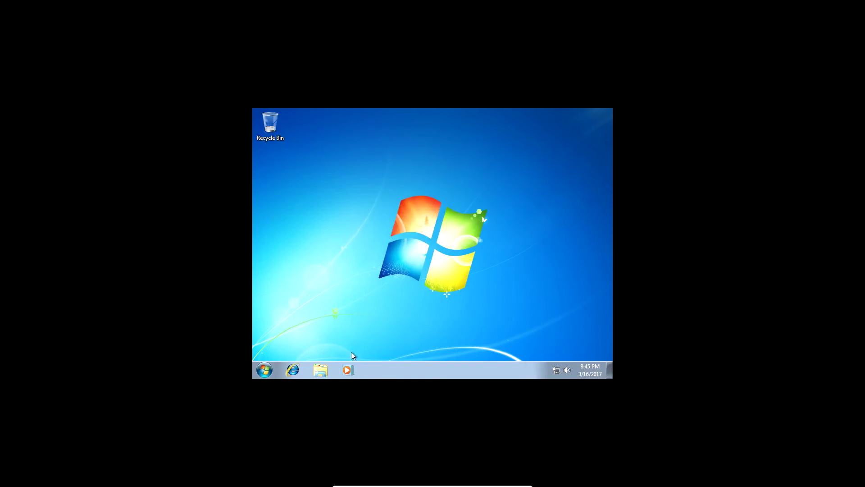
# Step: Test Internet Explorer briefly, then shut down the Windows 7 guest from the Start menu
pyautogui.click(292, 370)
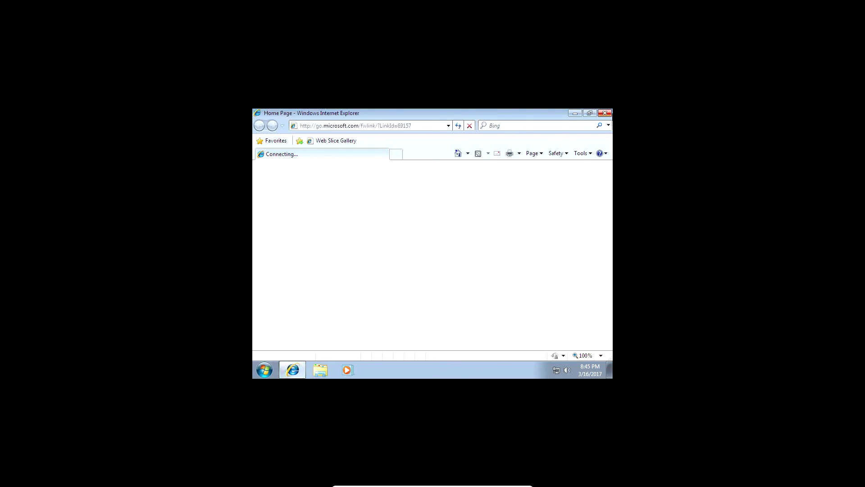
pyautogui.click(605, 112)
pyautogui.moveTo(360, 153); pyautogui.dragTo(509, 341)
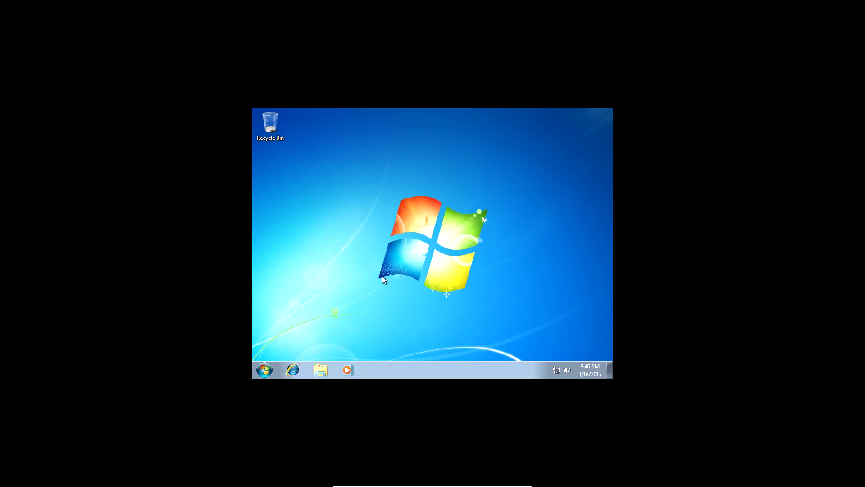
pyautogui.click(265, 369)
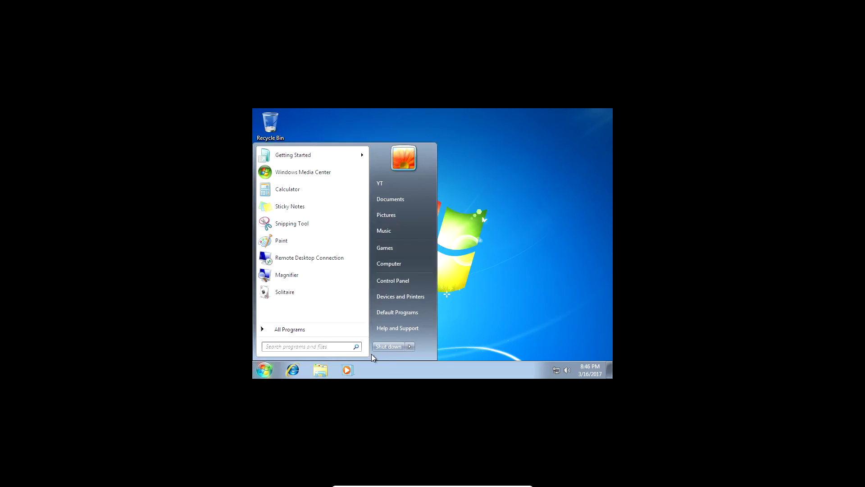
pyautogui.press('Escape')
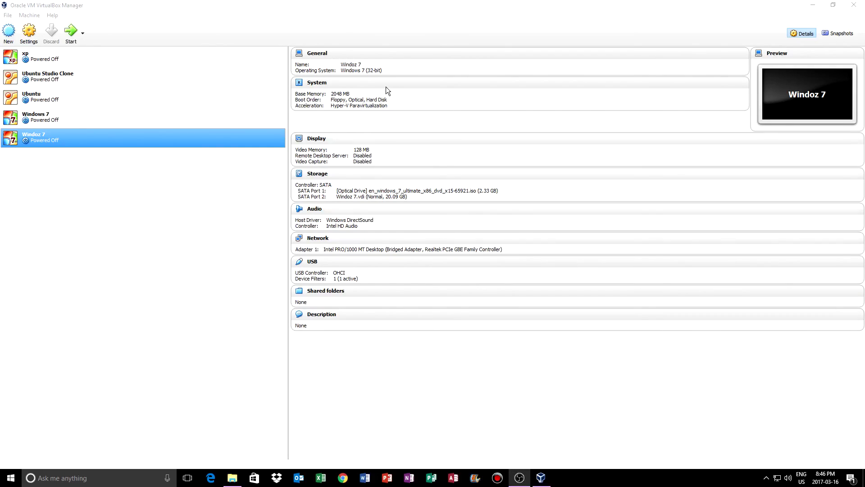
# Step: Close VirtualBox Manager and the 'VMware Things' folder, and decline Kaspersky's drive scan
pyautogui.click(854, 5)
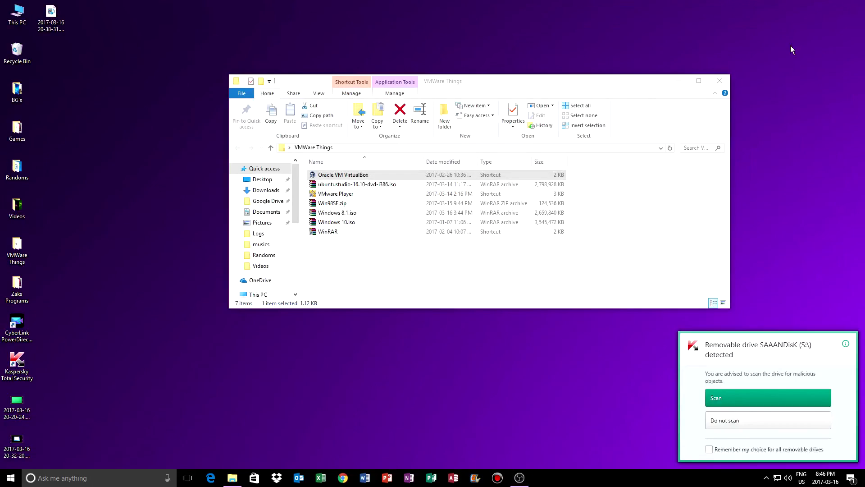
pyautogui.click(722, 85)
pyautogui.click(764, 419)
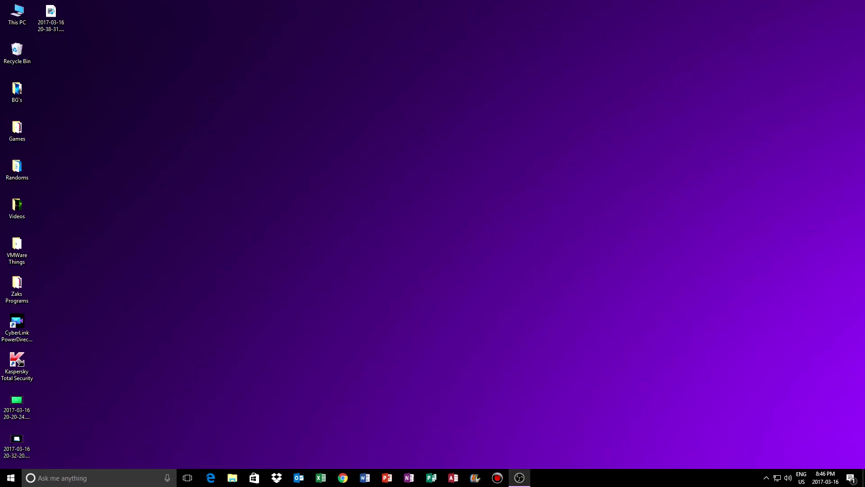